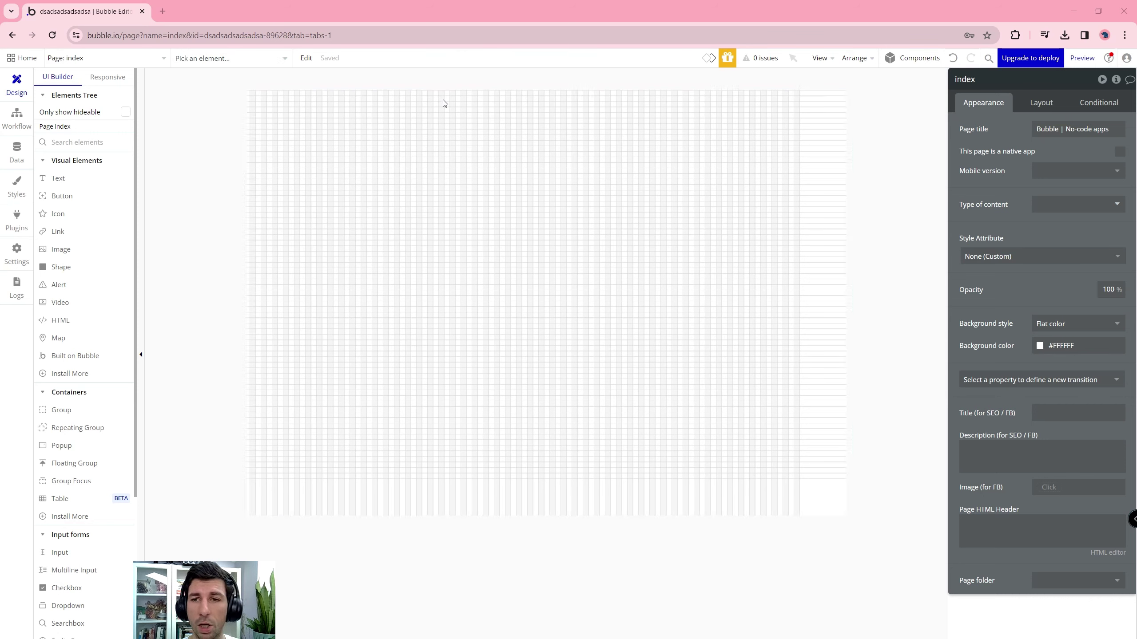
# Set the index page's container layout to Column.
pyautogui.click(628, 115)
pyautogui.click(1041, 102)
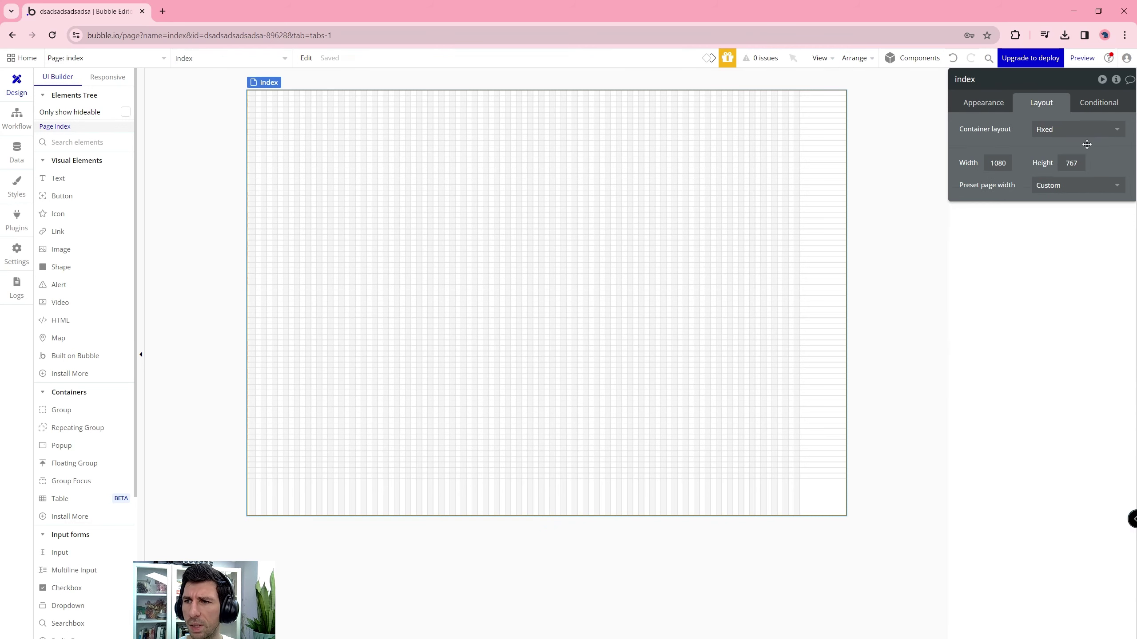
pyautogui.click(1074, 129)
pyautogui.click(1047, 215)
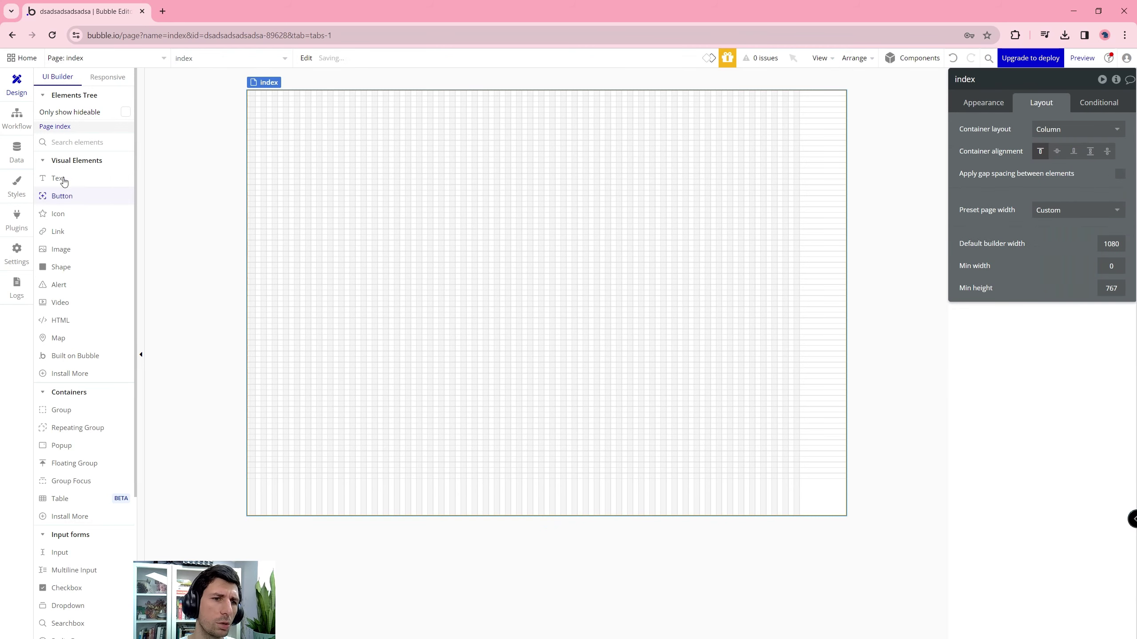
# Create a new option set named Category in the app's data.
pyautogui.click(17, 154)
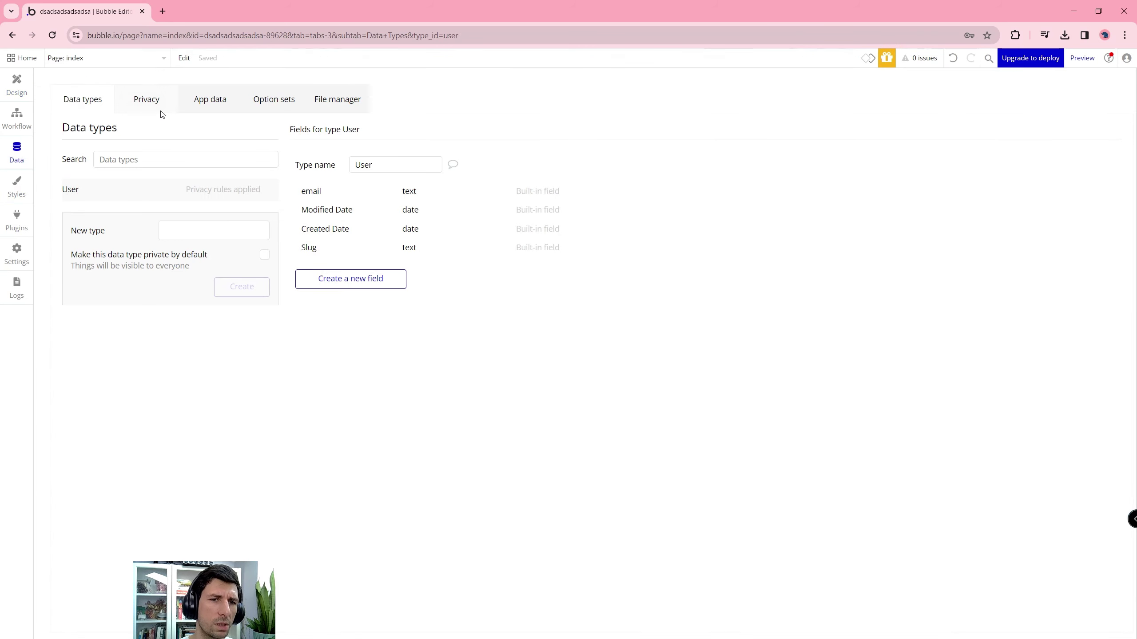
pyautogui.click(274, 107)
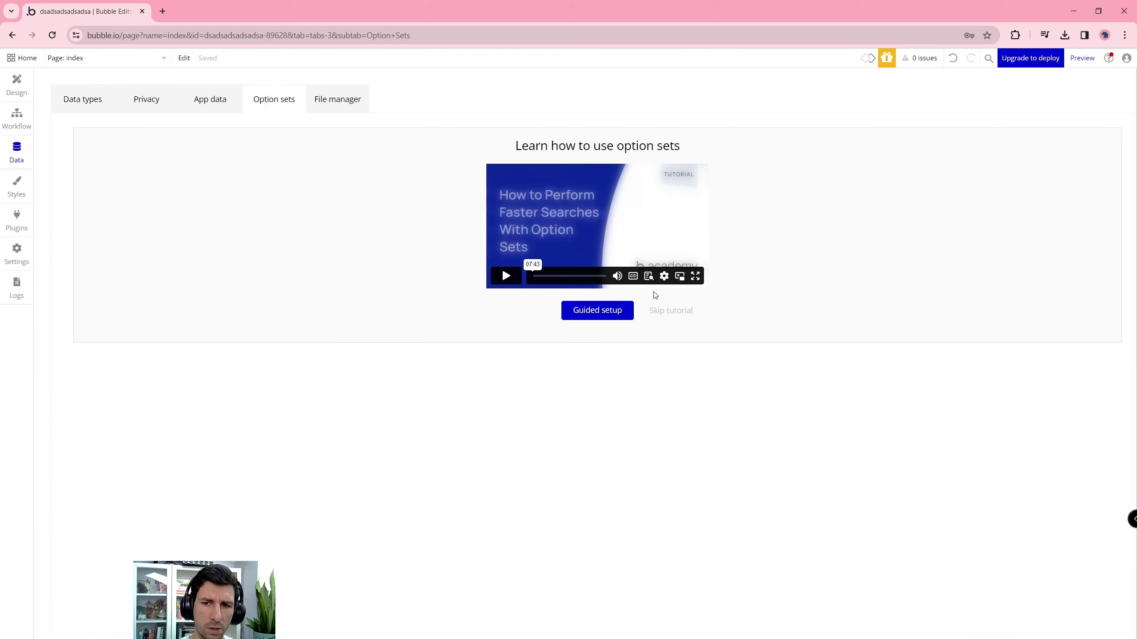
pyautogui.click(165, 217)
pyautogui.write('Category')
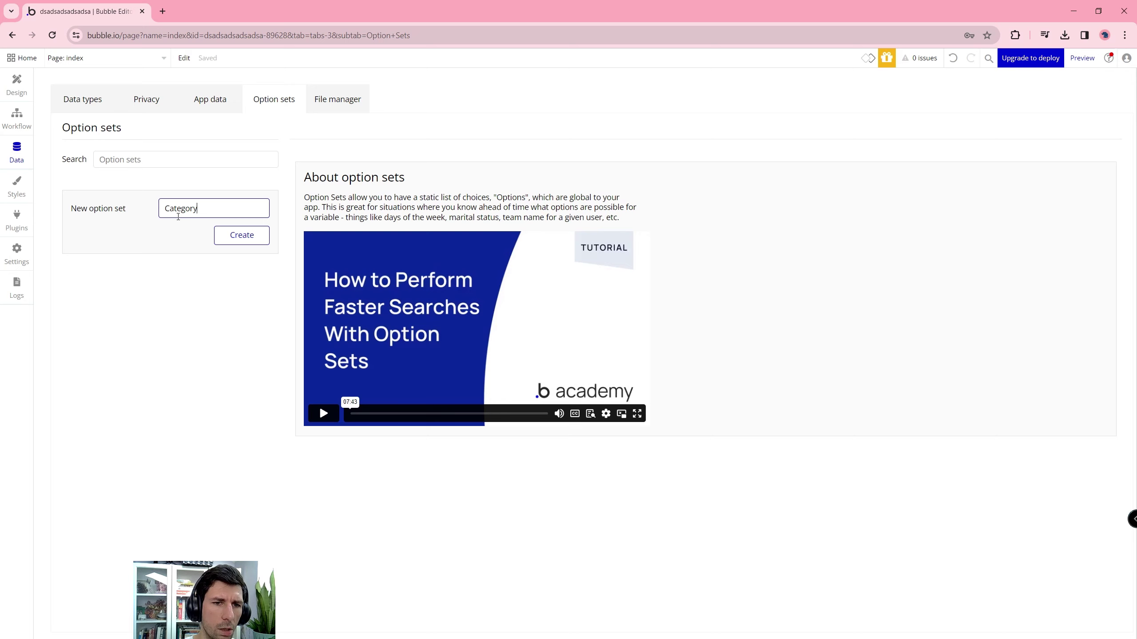
pyautogui.press('Return')
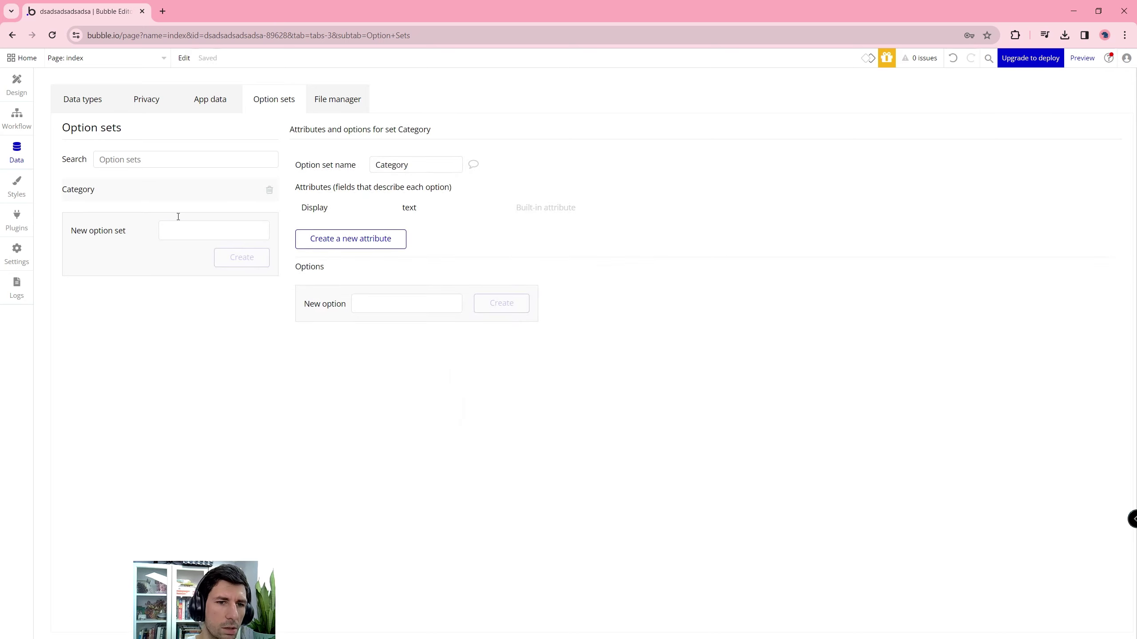
# Create a second option set named Subcategory.
pyautogui.click(209, 233)
pyautogui.write('Sub')
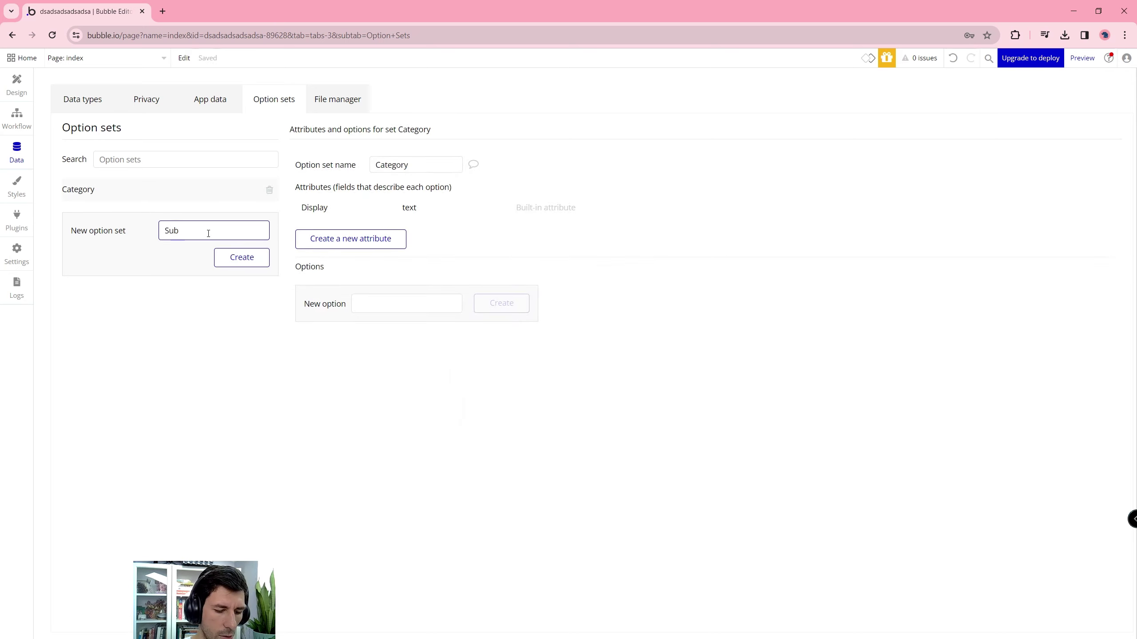
pyautogui.write('category')
pyautogui.press('Return')
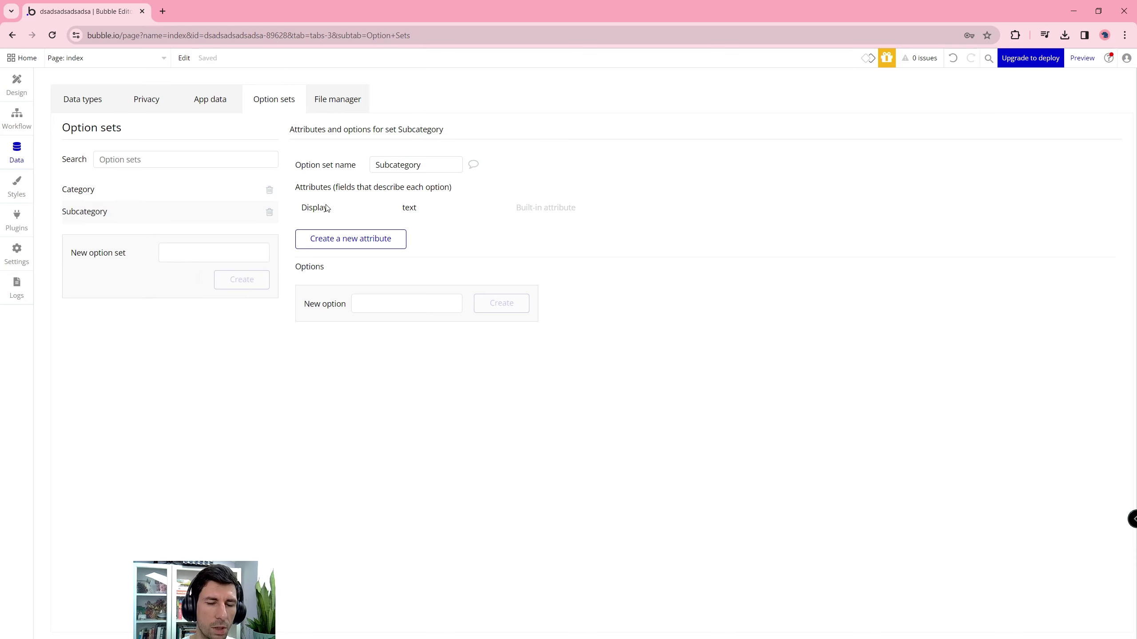
# Add an attribute named Category of type Category to the Subcategory option set.
pyautogui.click(333, 237)
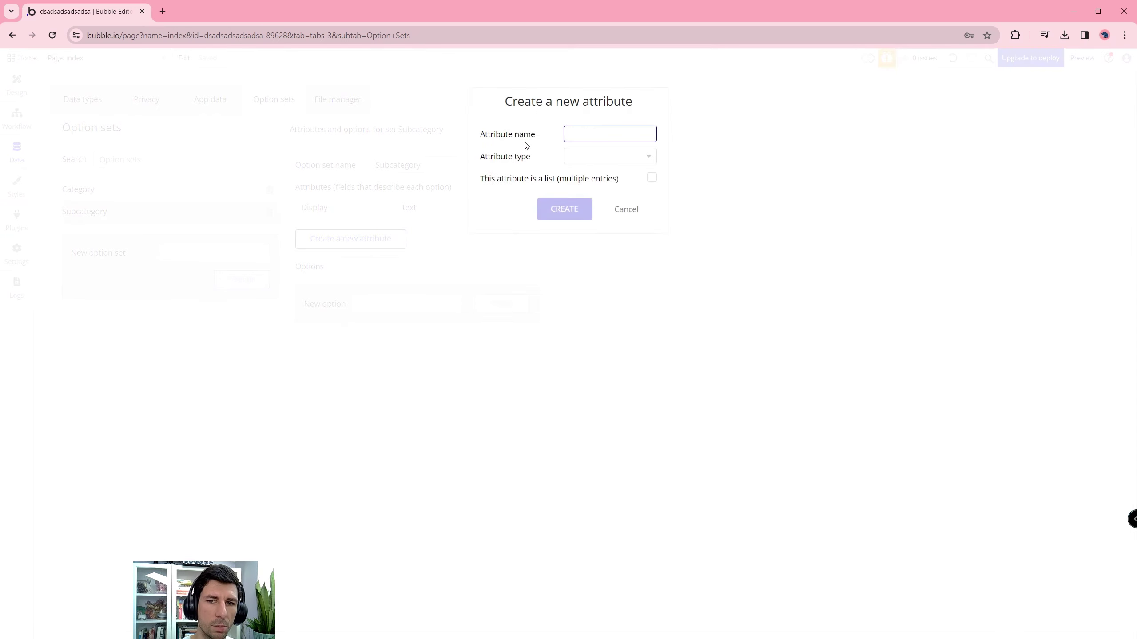
pyautogui.write('Category')
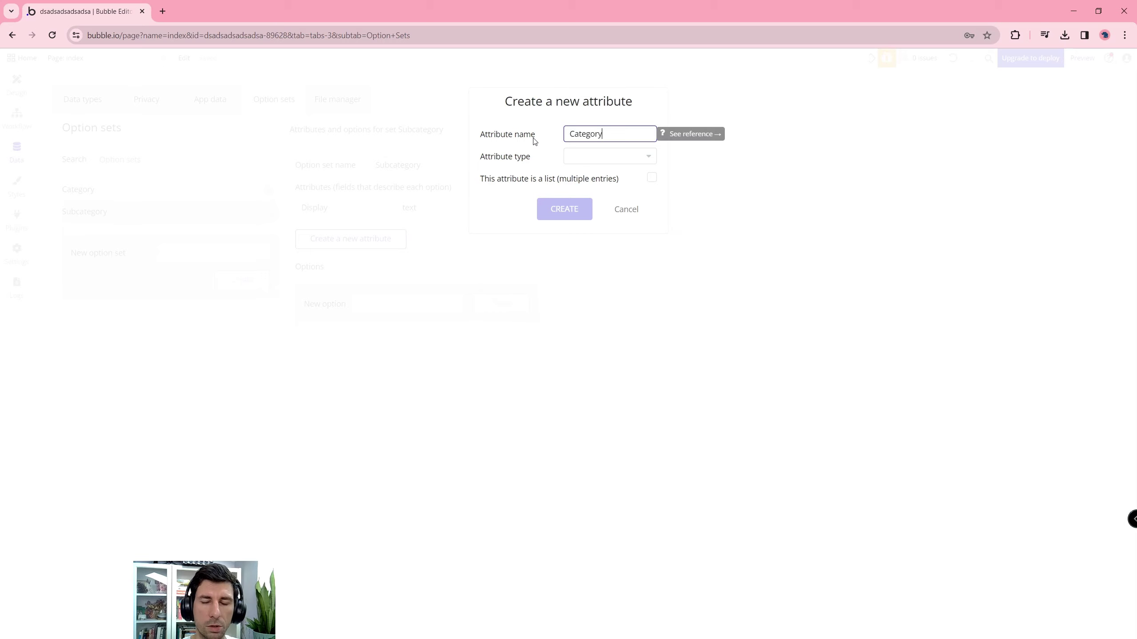
pyautogui.click(599, 157)
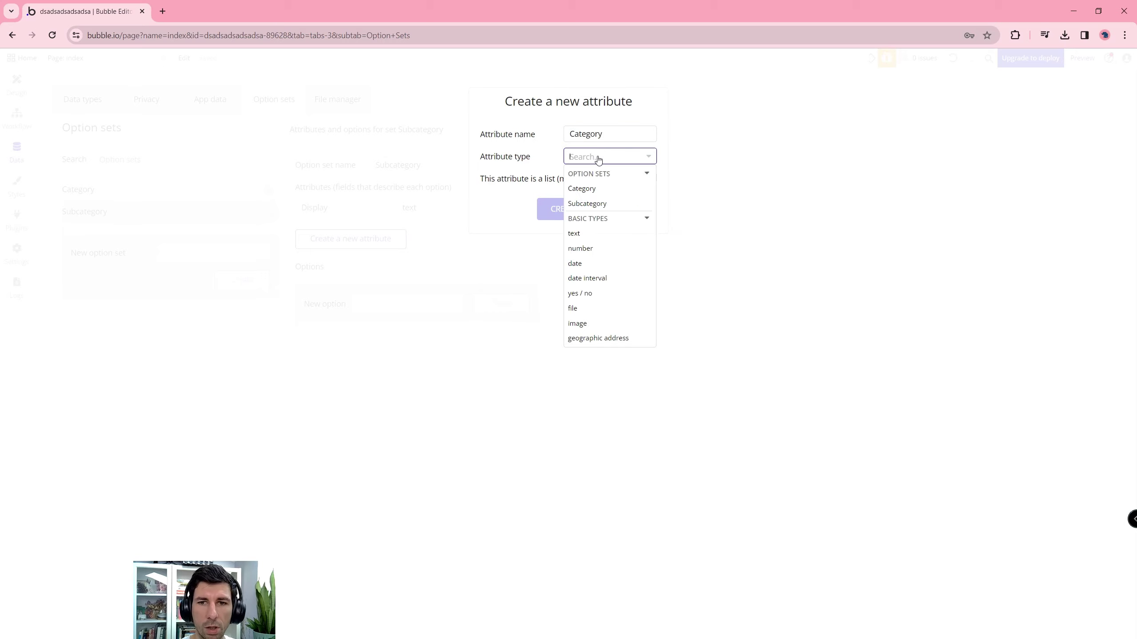
pyautogui.click(610, 191)
pyautogui.click(590, 208)
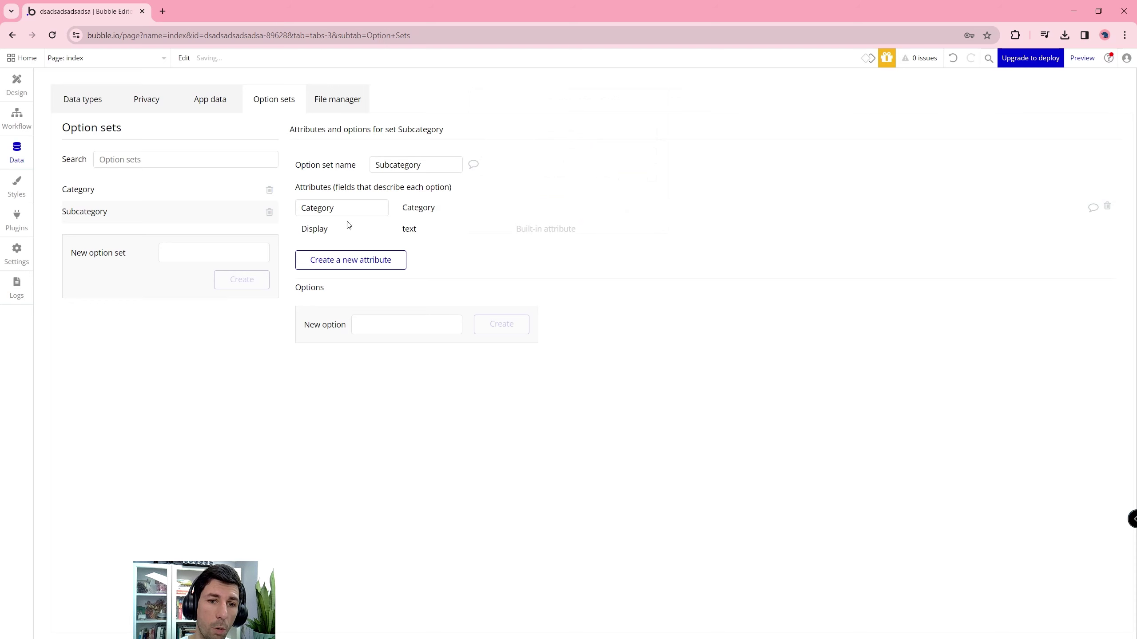
# Add the options Samochod, Rower and Krzesło to the Category option set.
pyautogui.click(114, 190)
pyautogui.click(401, 304)
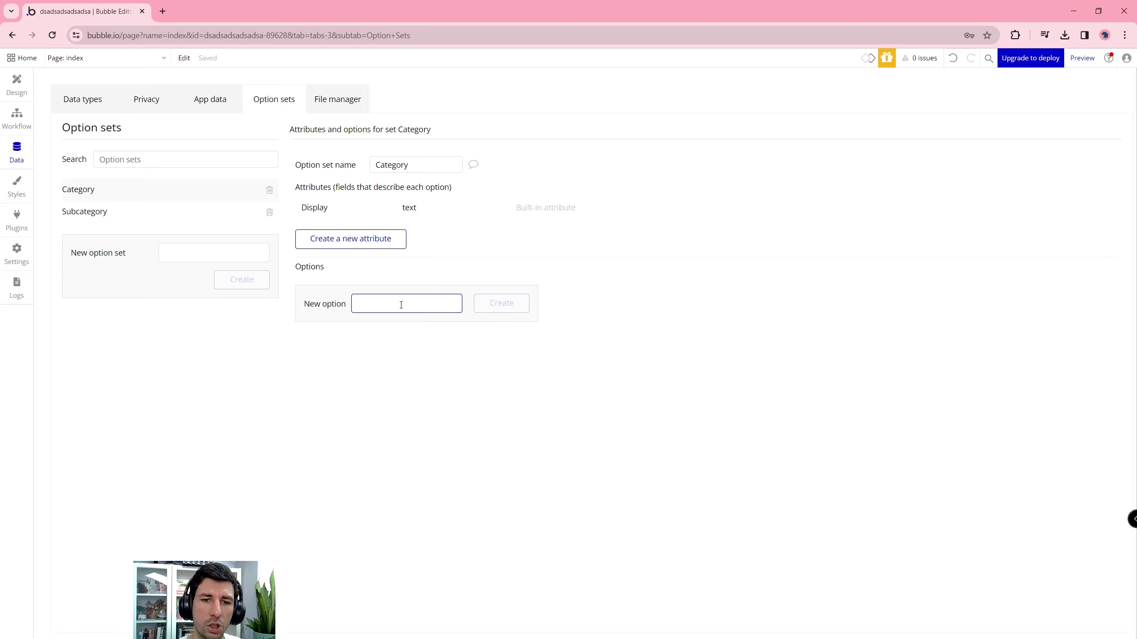
pyautogui.write('Samo')
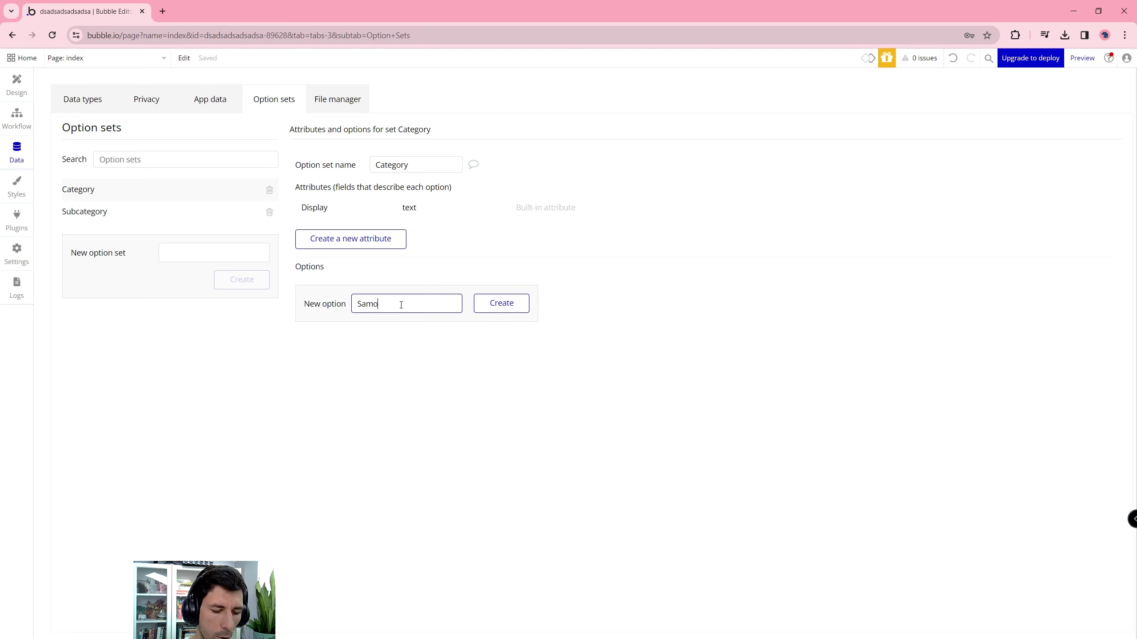
pyautogui.write('chod')
pyautogui.press('Return')
pyautogui.write('Rower')
pyautogui.press('Return')
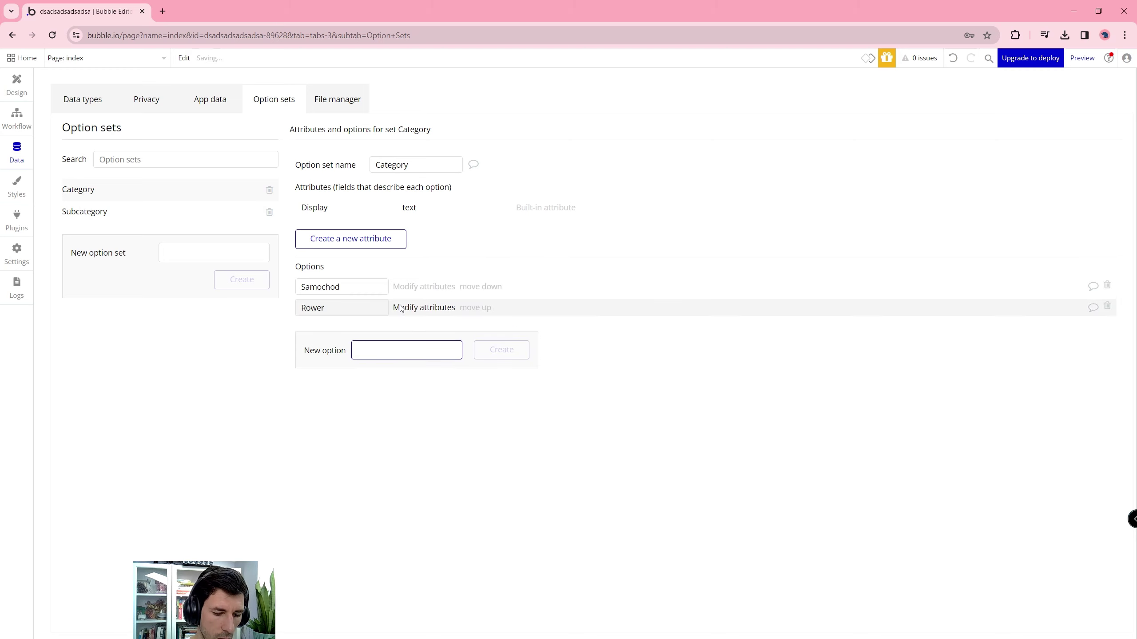
pyautogui.write('K')
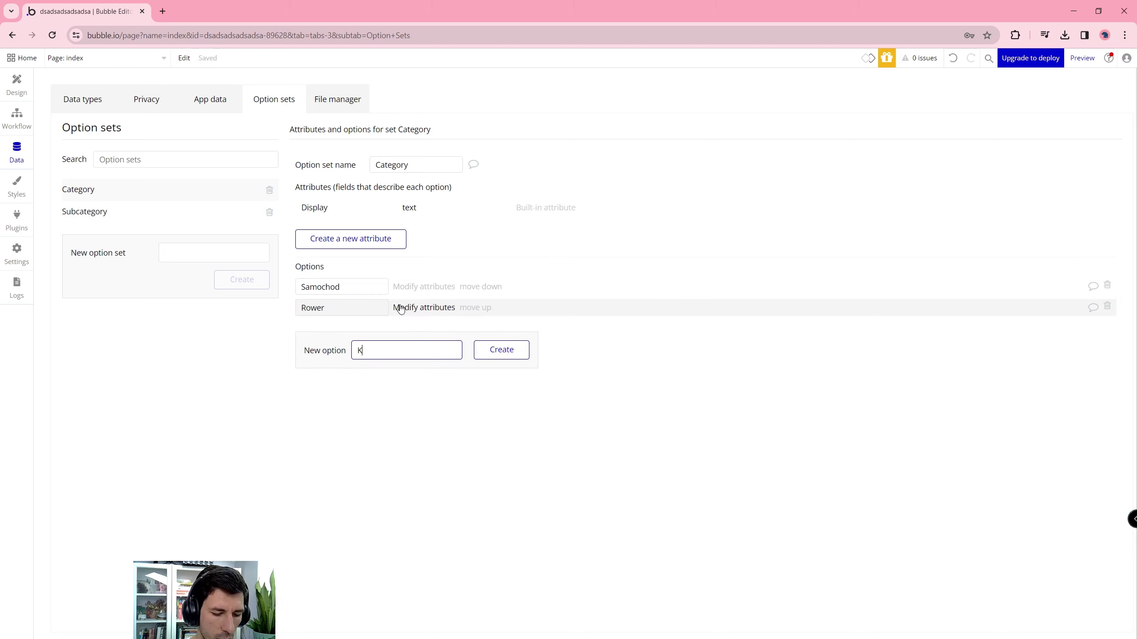
pyautogui.write('rzesło')
pyautogui.press('Return')
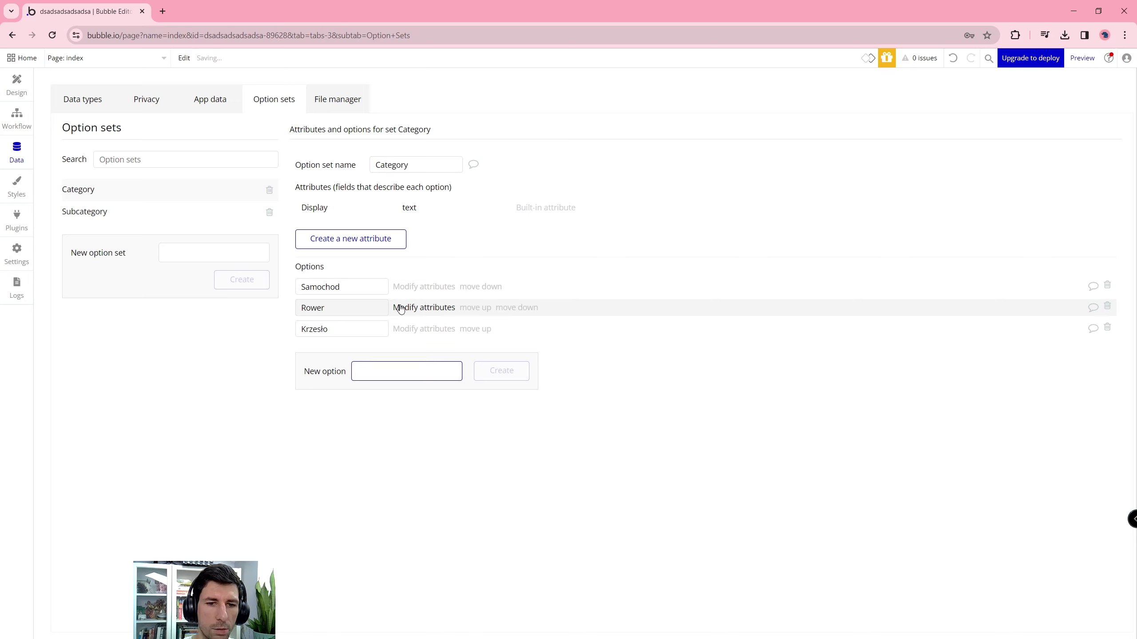
# Add the option Koła to the Subcategory option set and assign it the category Samochod.
pyautogui.click(142, 223)
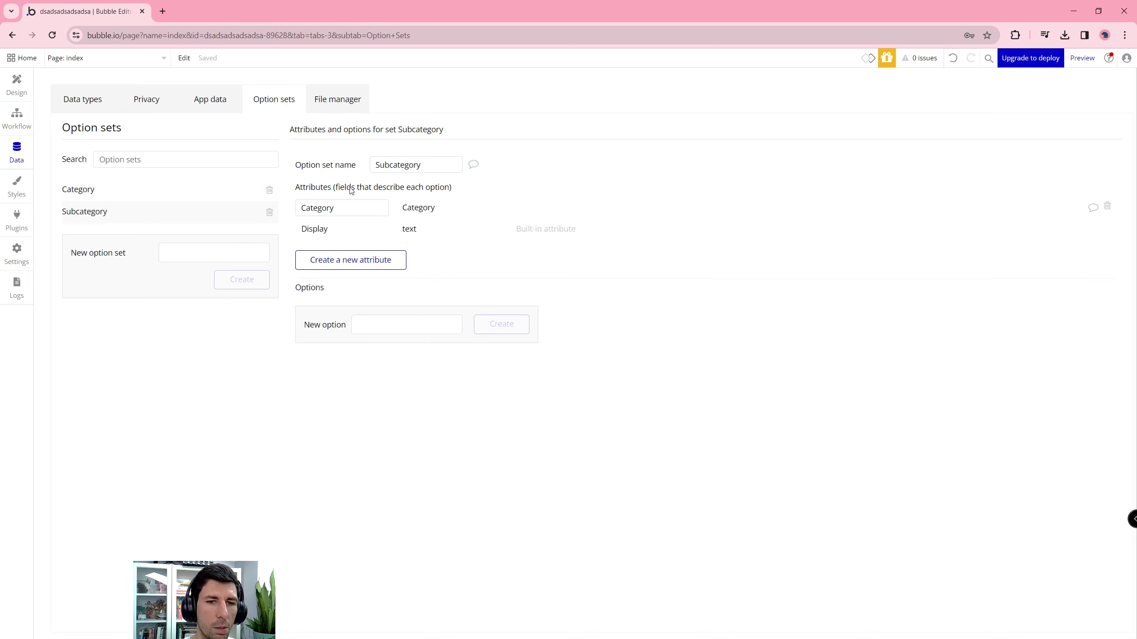
pyautogui.click(386, 328)
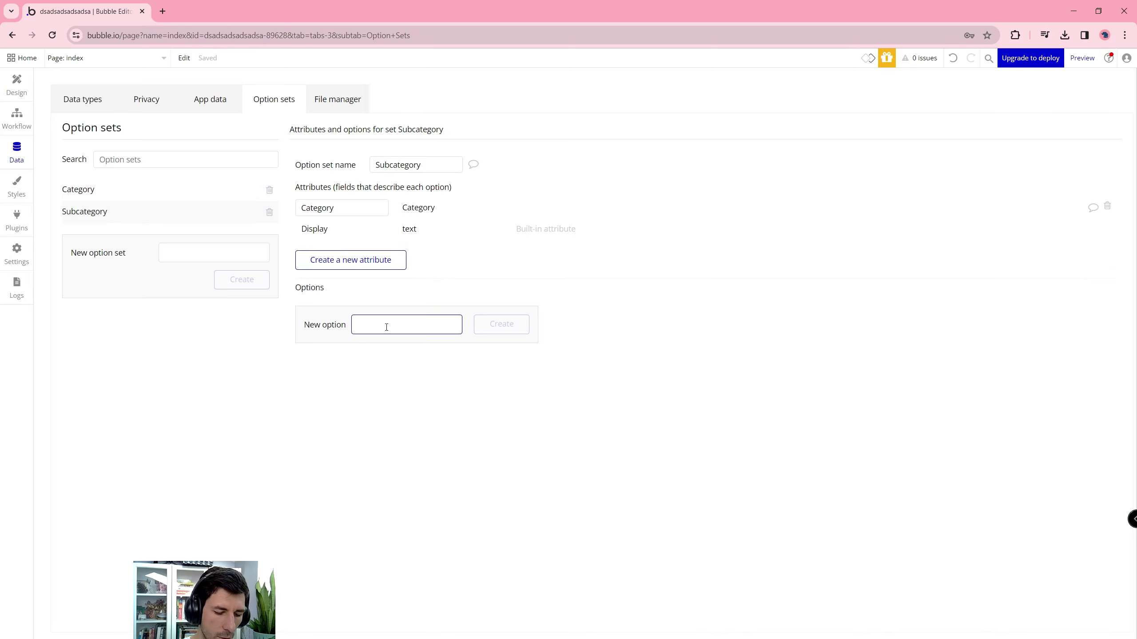
pyautogui.write('Koła')
pyautogui.press('Return')
pyautogui.click(422, 308)
pyautogui.click(386, 116)
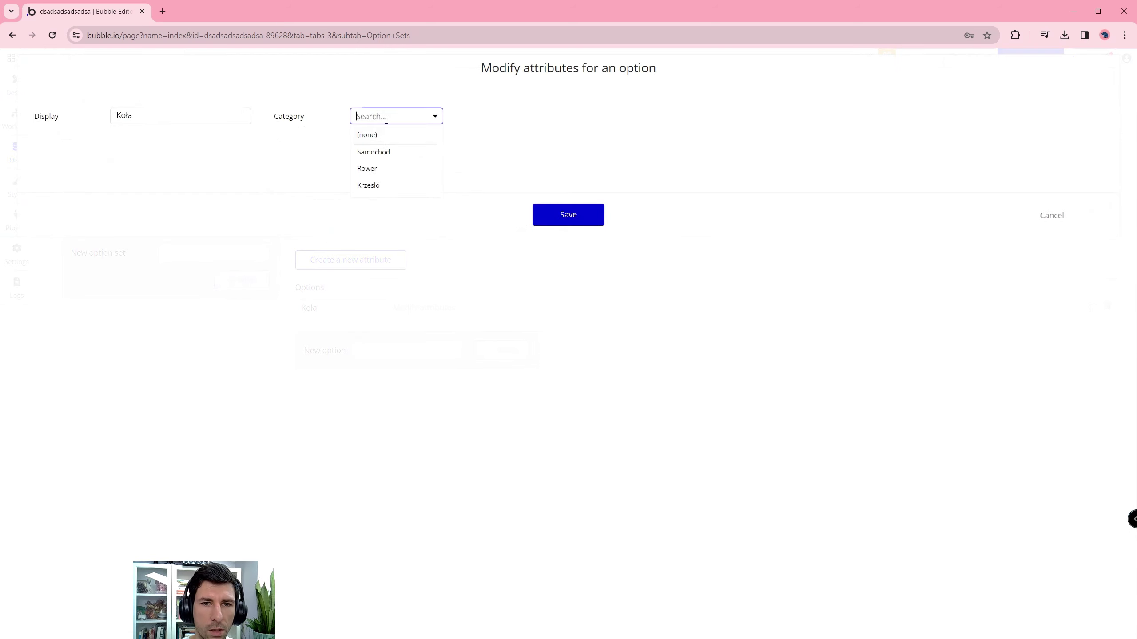
pyautogui.click(379, 153)
pyautogui.click(541, 216)
# Add a second Subcategory option named Koła and assign it the category Rower.
pyautogui.click(390, 350)
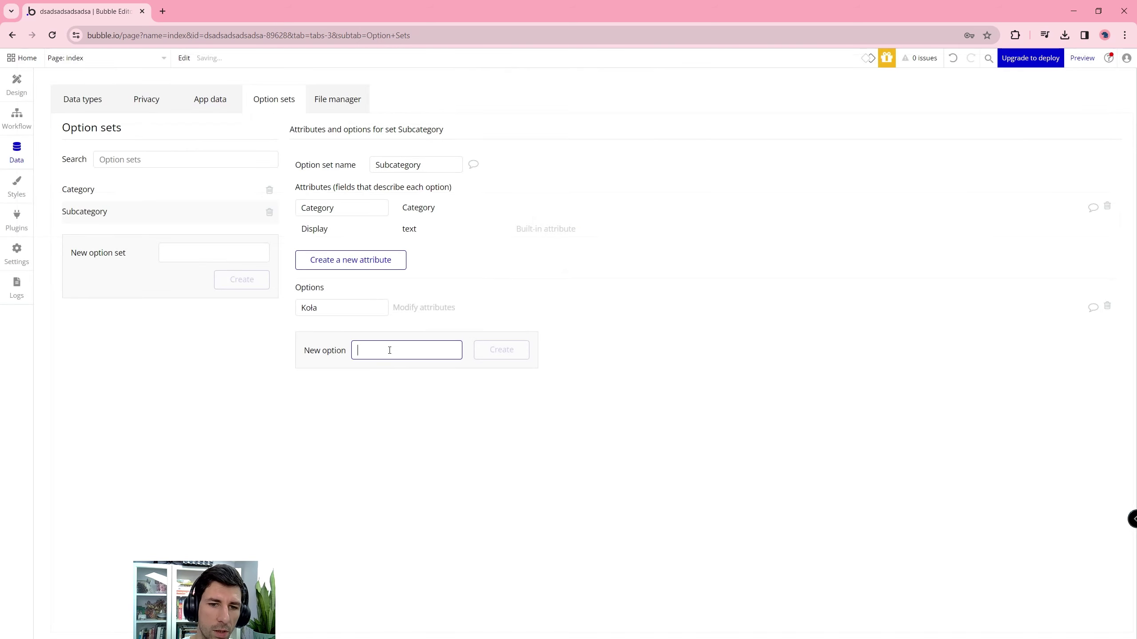
pyautogui.write('Koła')
pyautogui.press('Return')
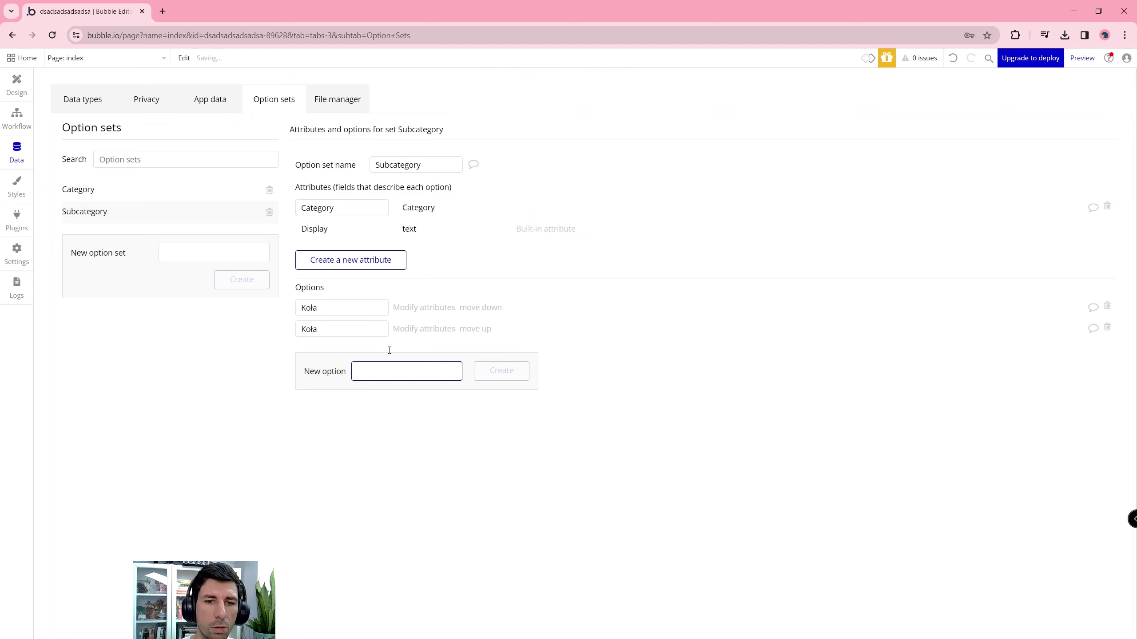
pyautogui.click(423, 329)
pyautogui.click(389, 117)
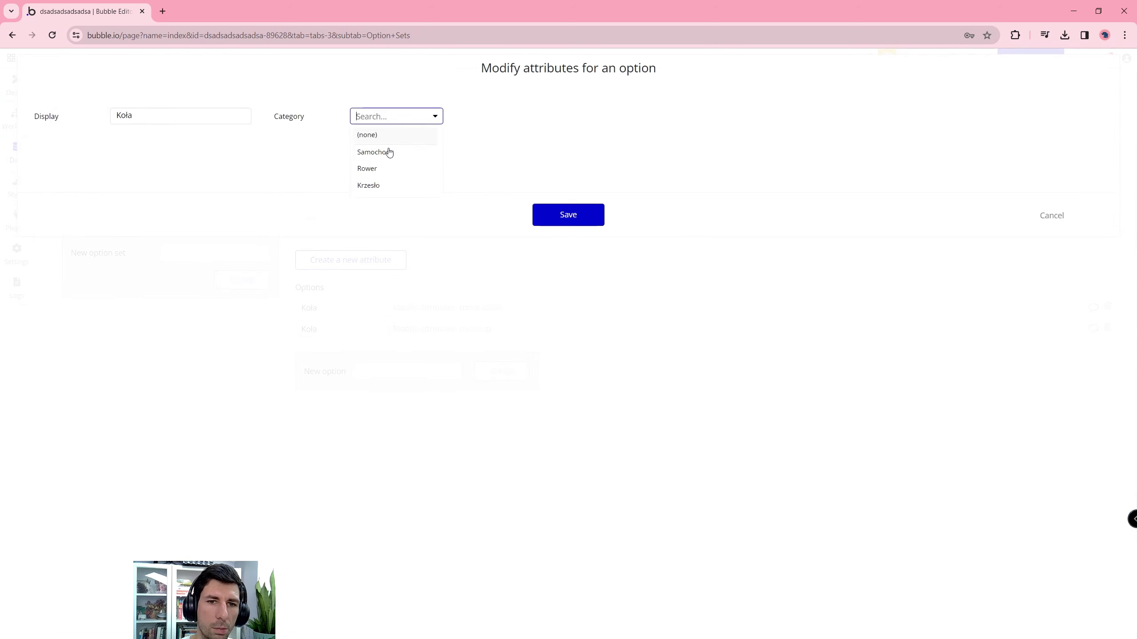
pyautogui.click(384, 174)
pyautogui.click(594, 218)
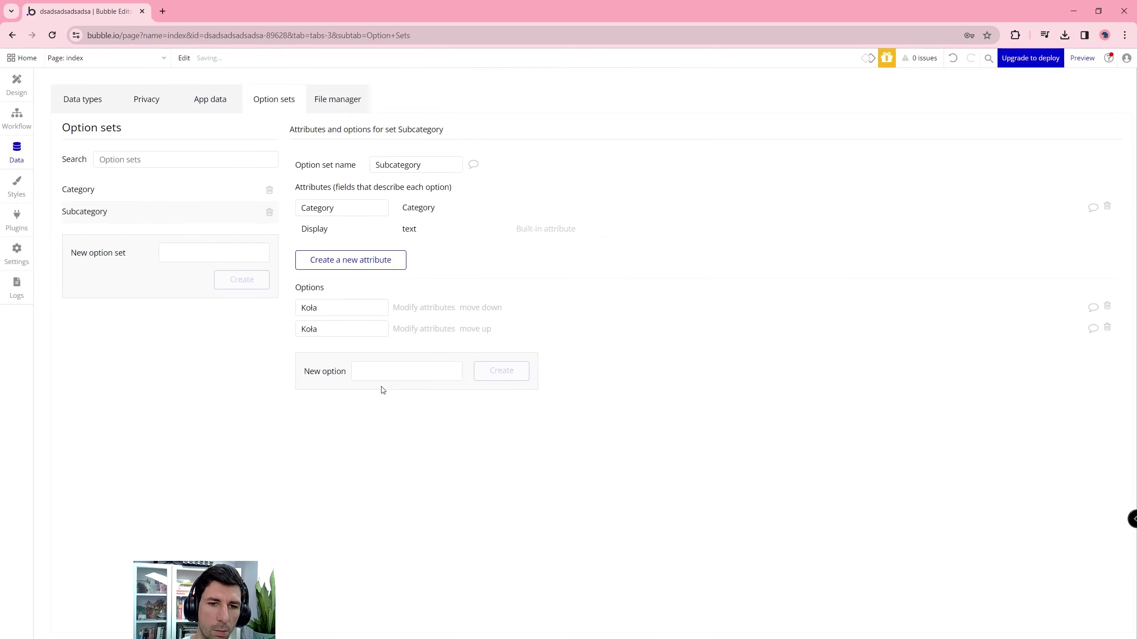
# Add the Subcategory option Szyby and assign it the category Samochod.
pyautogui.click(383, 376)
pyautogui.write('Kie')
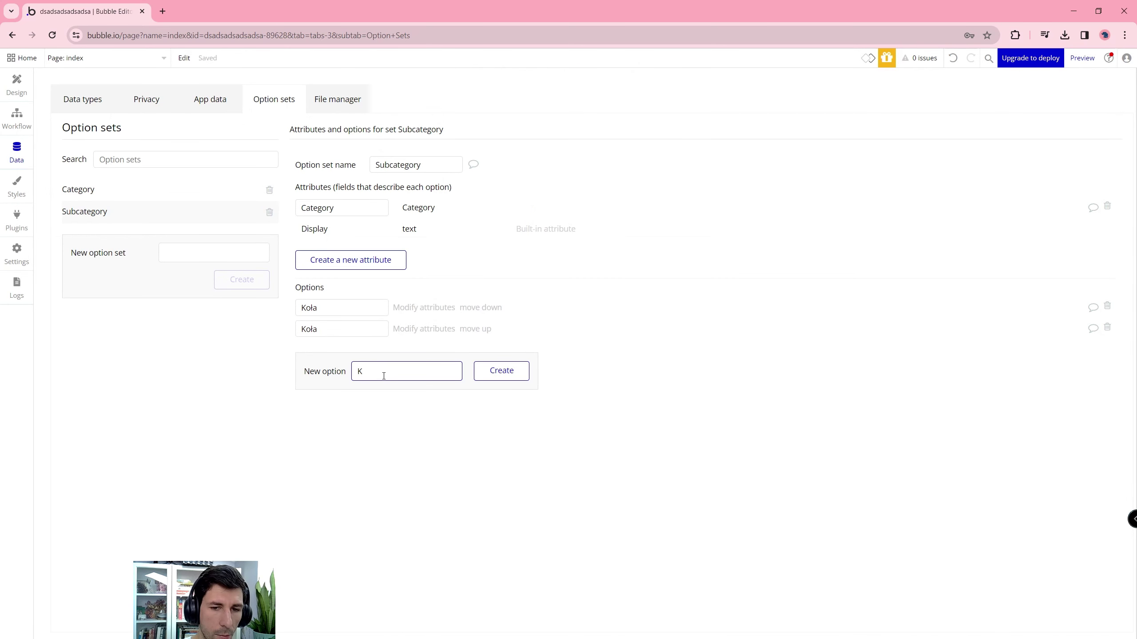
pyautogui.press('BackSpace')
pyautogui.write('Szyby')
pyautogui.press('Return')
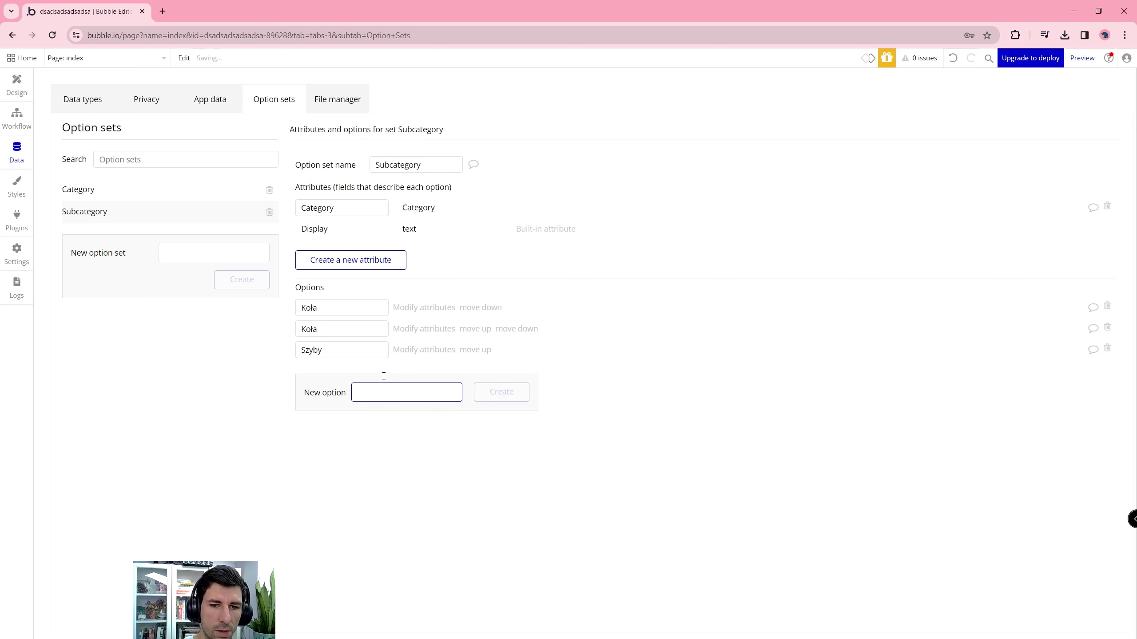
pyautogui.click(403, 350)
pyautogui.click(397, 117)
pyautogui.click(383, 153)
pyautogui.click(567, 215)
# Add the Subcategory option Siodełko and assign it the category Rower.
pyautogui.click(361, 397)
pyautogui.write('Siodełko')
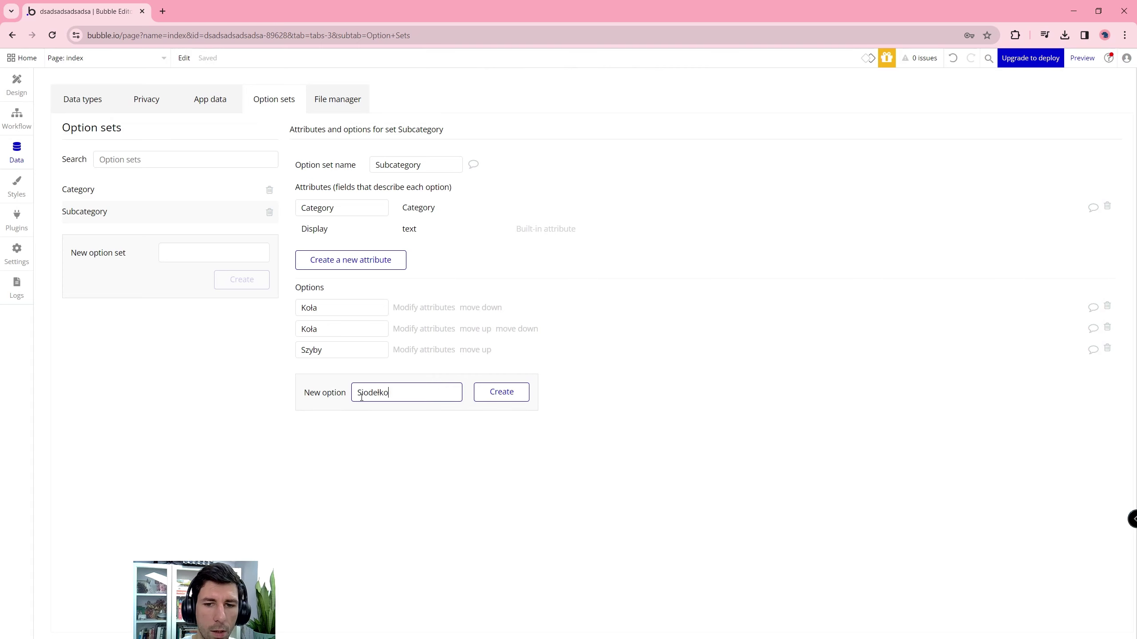
pyautogui.press('Return')
pyautogui.click(432, 371)
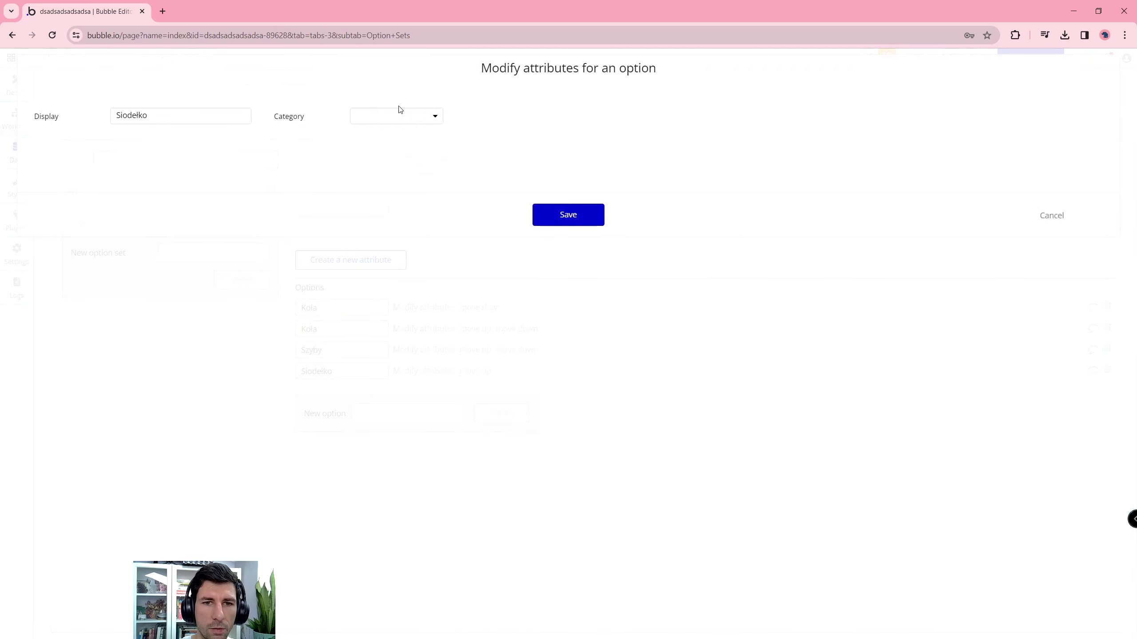
pyautogui.click(396, 115)
pyautogui.click(366, 169)
pyautogui.click(567, 215)
# Add the options Nogi and Siedzisko to the Subcategory option set.
pyautogui.click(363, 410)
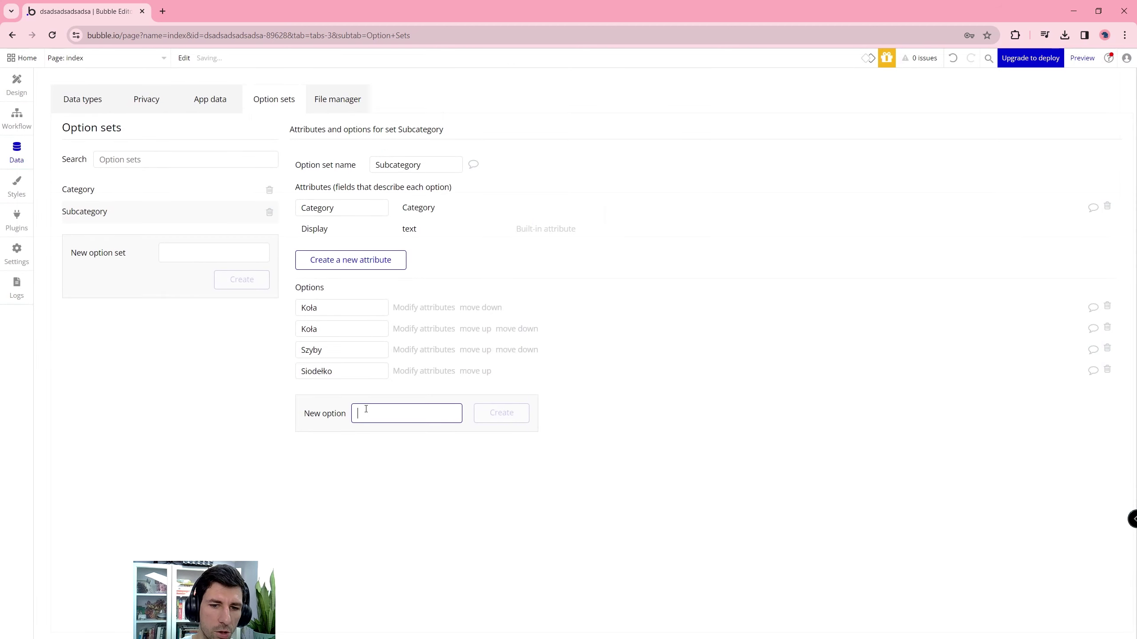
pyautogui.write('Nogi')
pyautogui.press('Return')
pyautogui.write('Siedz')
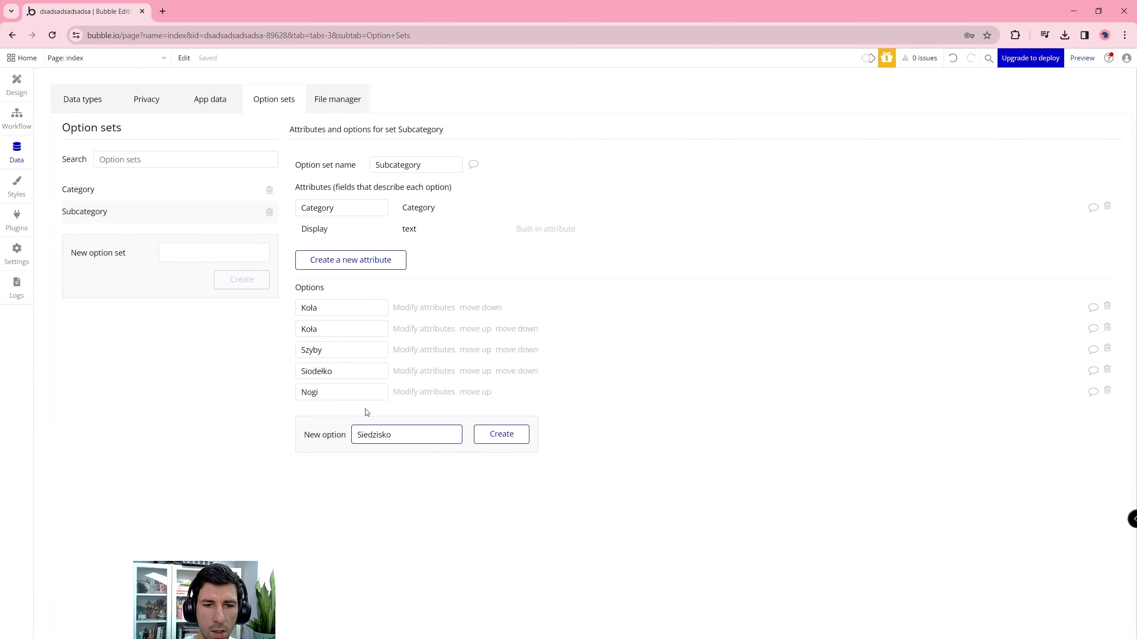
pyautogui.write('isko')
pyautogui.press('Return')
# Assign the category Krzesło to both the Nogi and Siedzisko options.
pyautogui.click(399, 392)
pyautogui.click(393, 116)
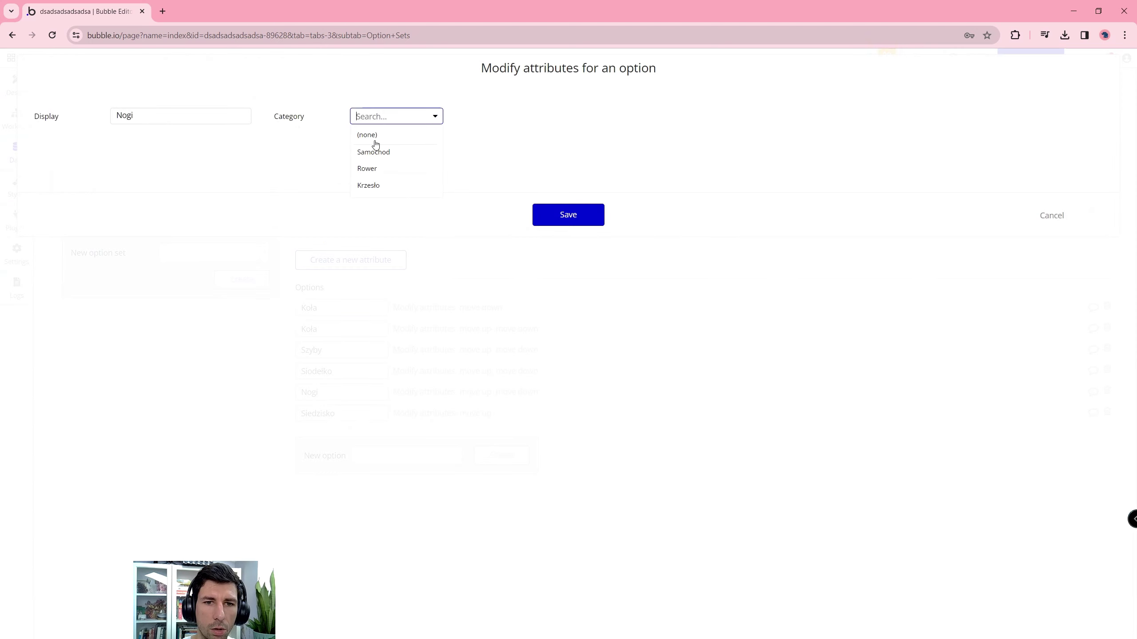
pyautogui.click(383, 186)
pyautogui.click(571, 221)
pyautogui.click(409, 413)
pyautogui.click(431, 119)
pyautogui.click(363, 188)
pyautogui.click(546, 221)
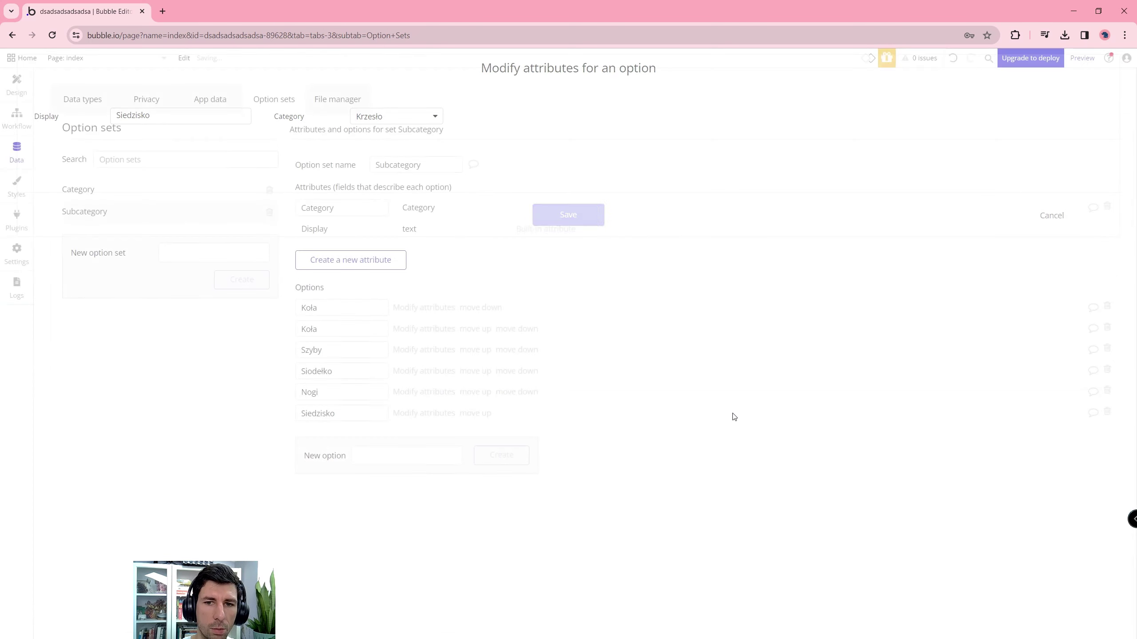
# Create a new data type named Note, leaving it publicly visible.
pyautogui.click(82, 100)
pyautogui.click(175, 235)
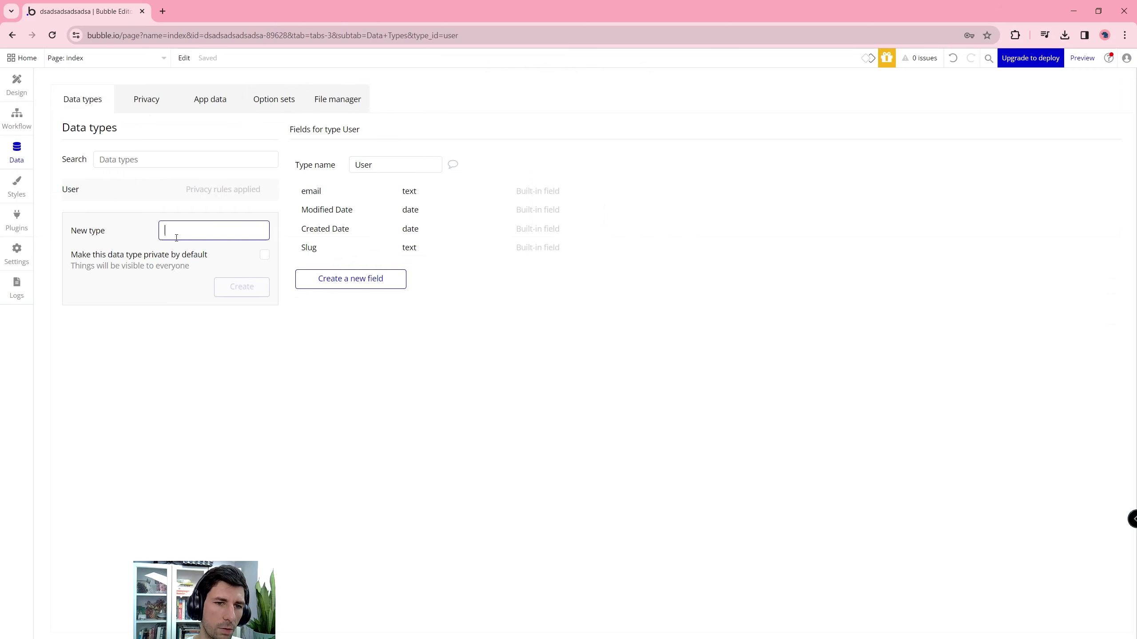
pyautogui.write('Note')
pyautogui.press('Return')
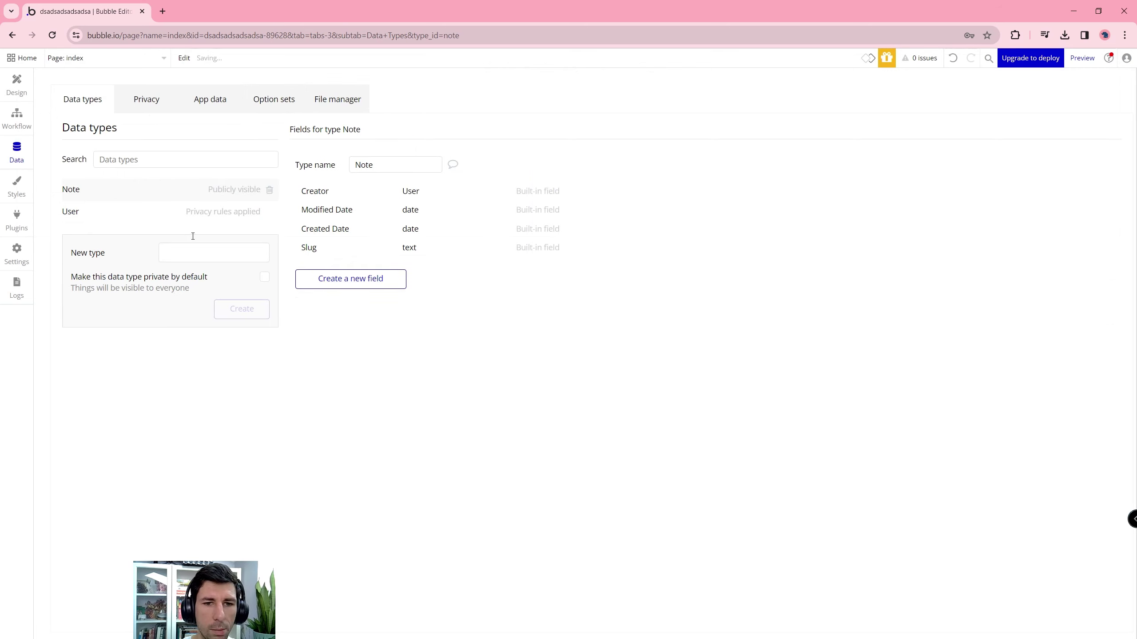
# Add a field named Note of type text to the Note data type.
pyautogui.click(373, 280)
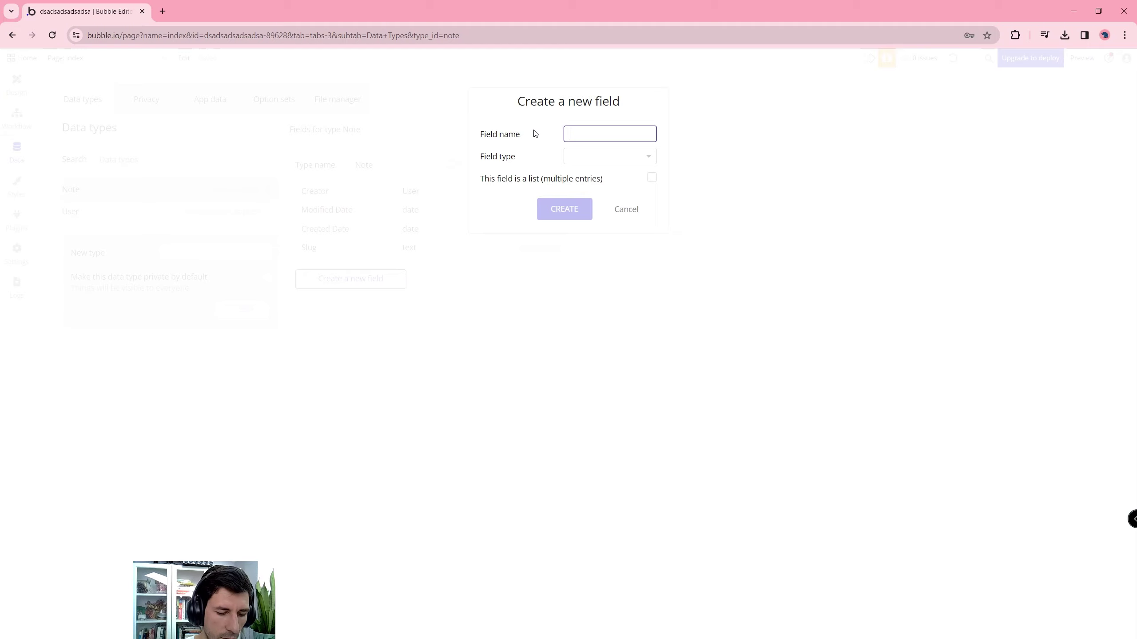
pyautogui.click(642, 159)
pyautogui.write('te')
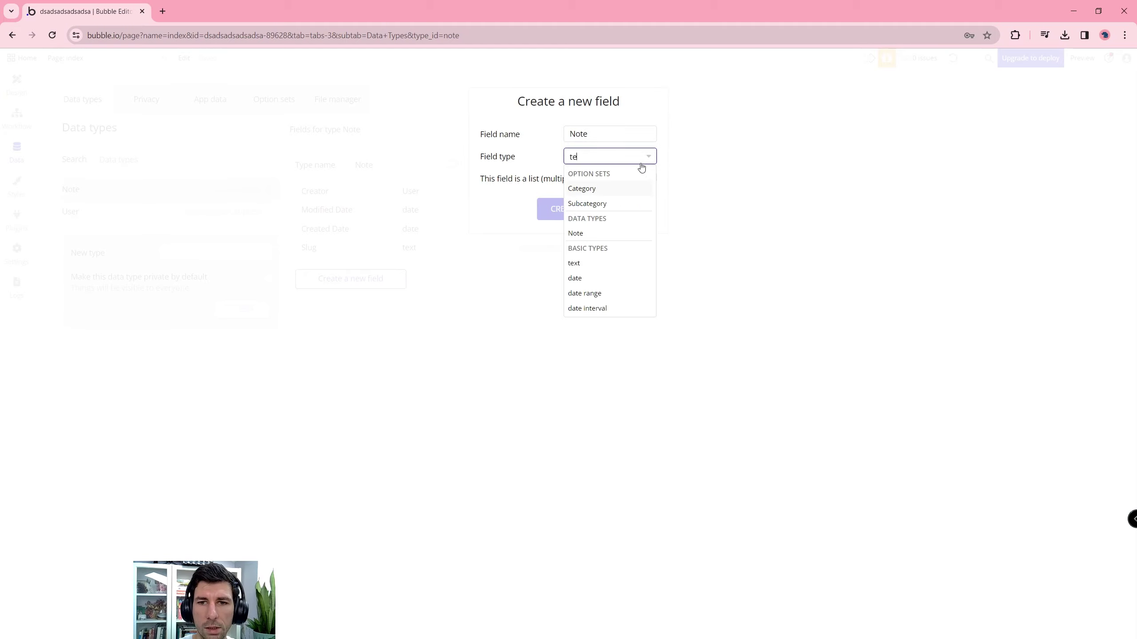
pyautogui.click(602, 263)
pyautogui.click(580, 214)
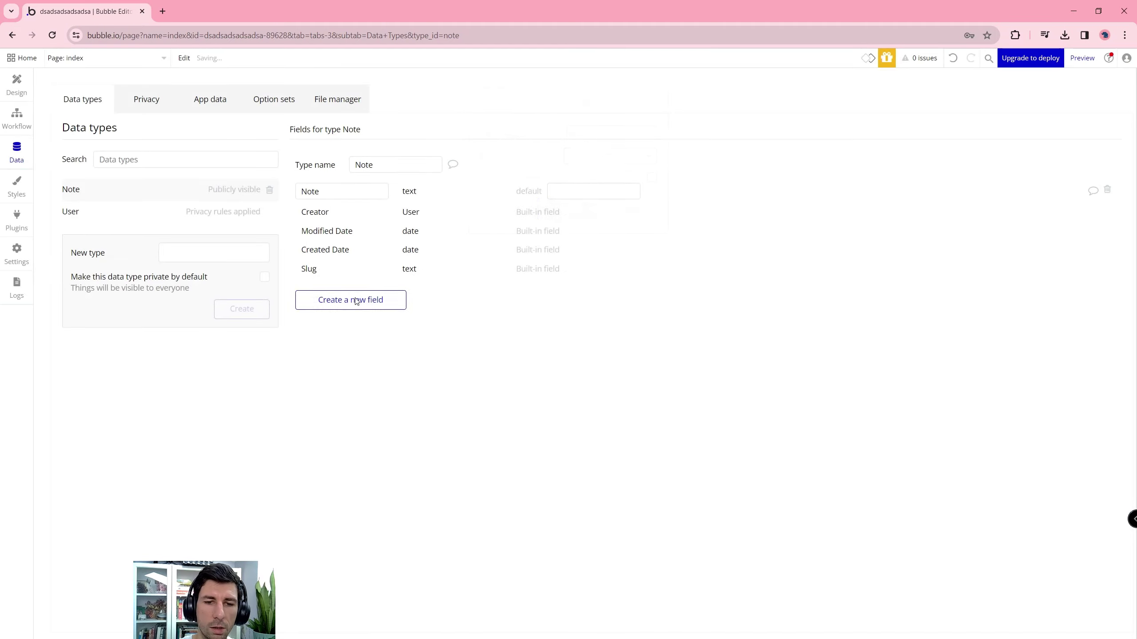
# Add a Subcategory field to the Note data type, using the Subcategory option set as its type.
pyautogui.write('Subcategory')
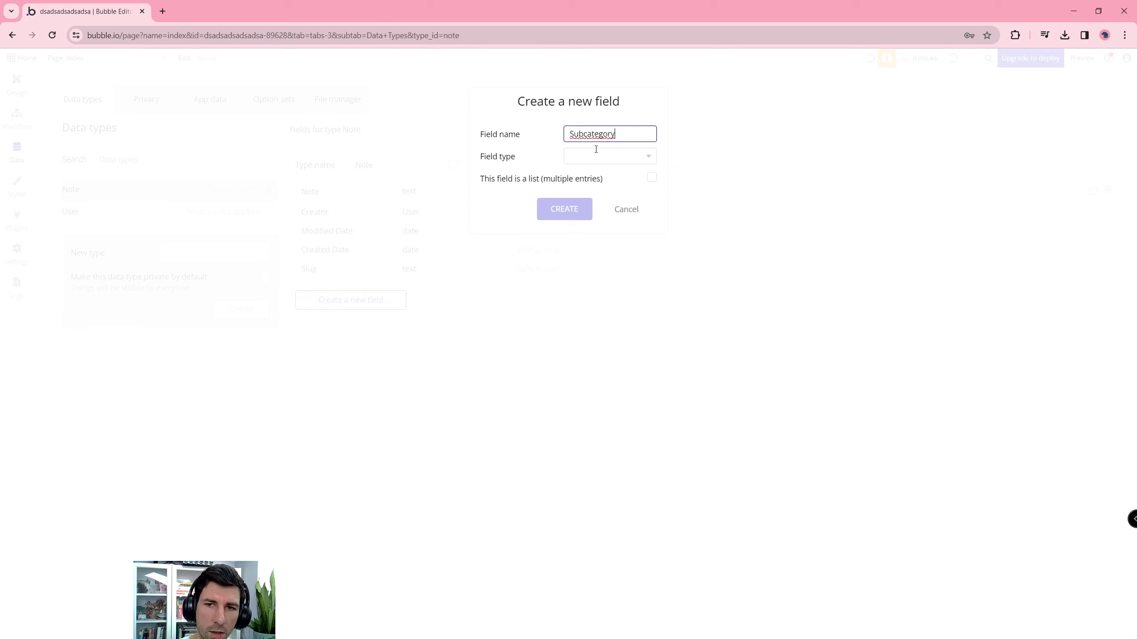
pyautogui.click(595, 151)
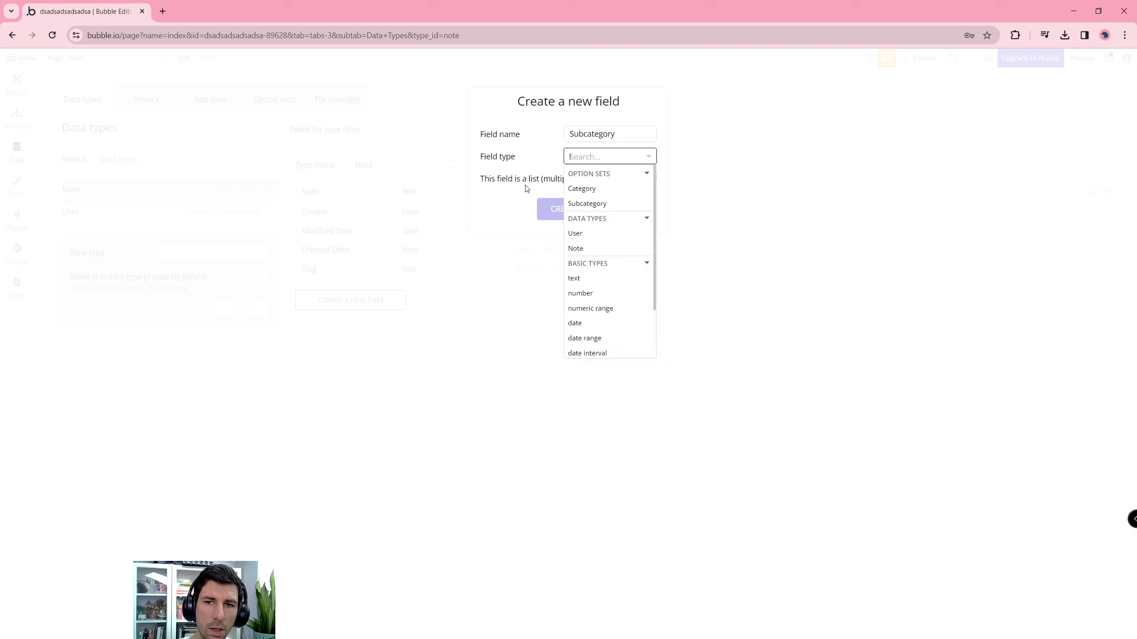
pyautogui.click(589, 204)
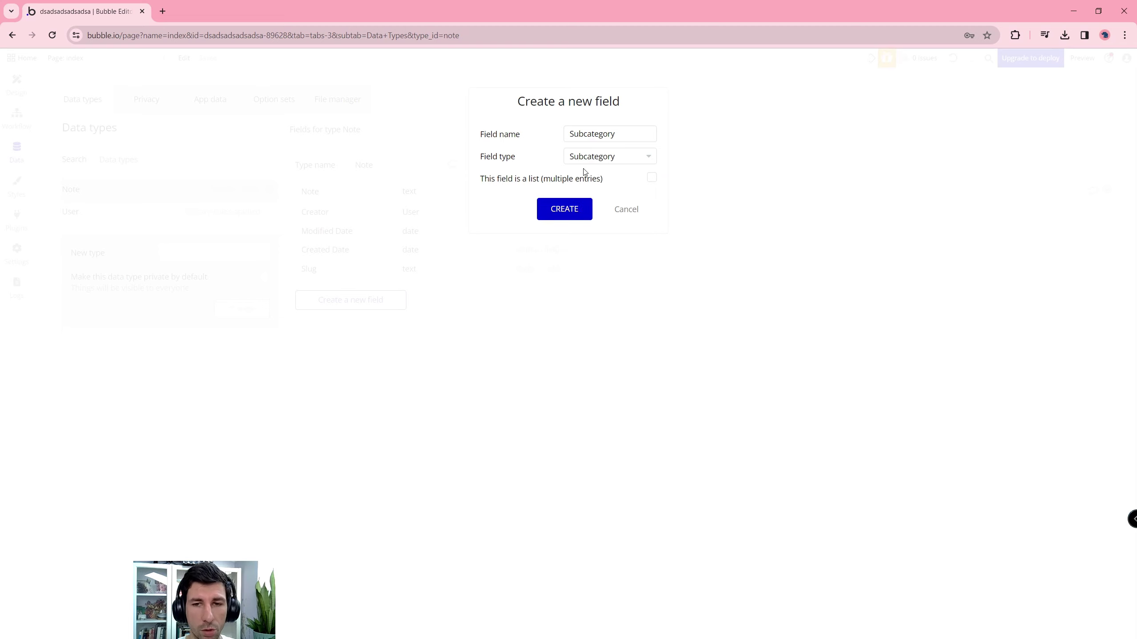
pyautogui.click(576, 215)
# Add a Category field to the Note data type, using the Category option set as its type.
pyautogui.click(369, 318)
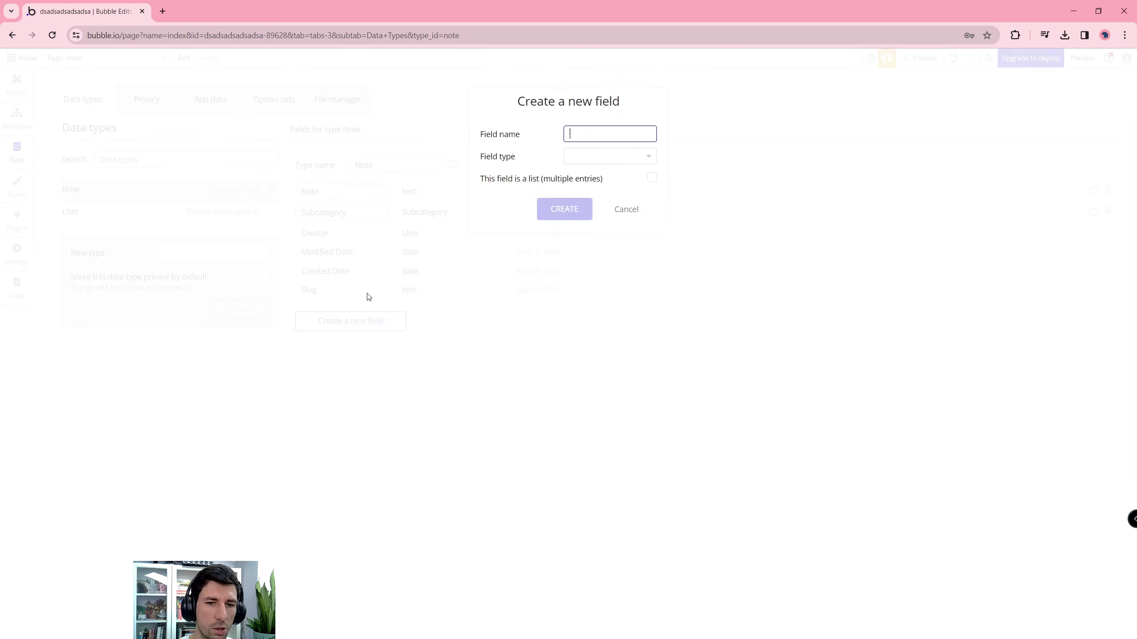
pyautogui.write('Category')
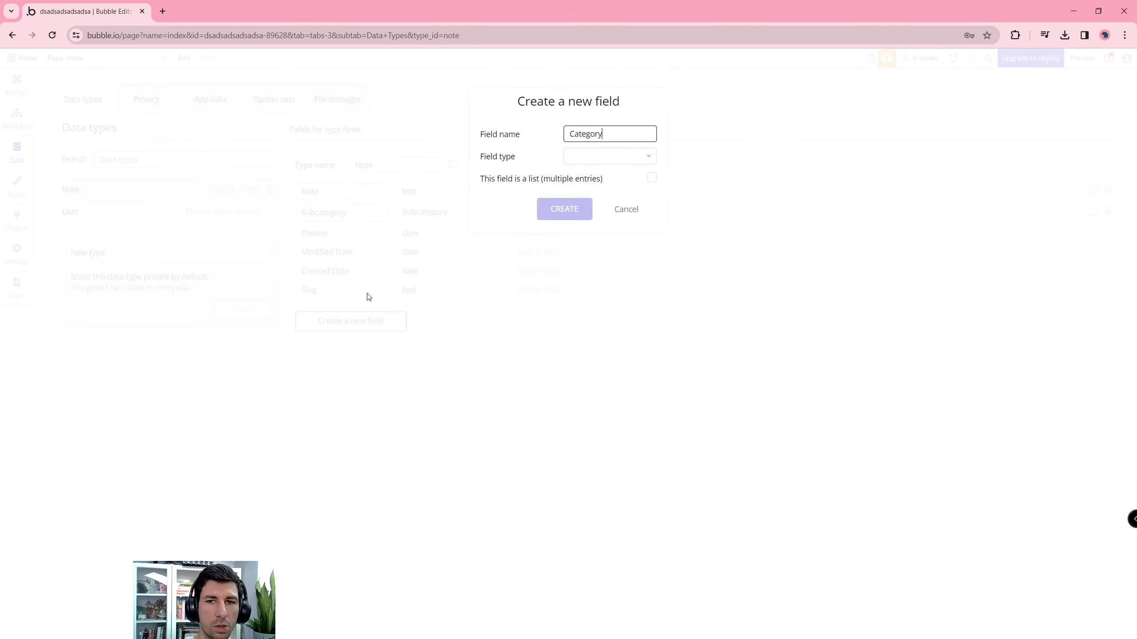
pyautogui.click(585, 157)
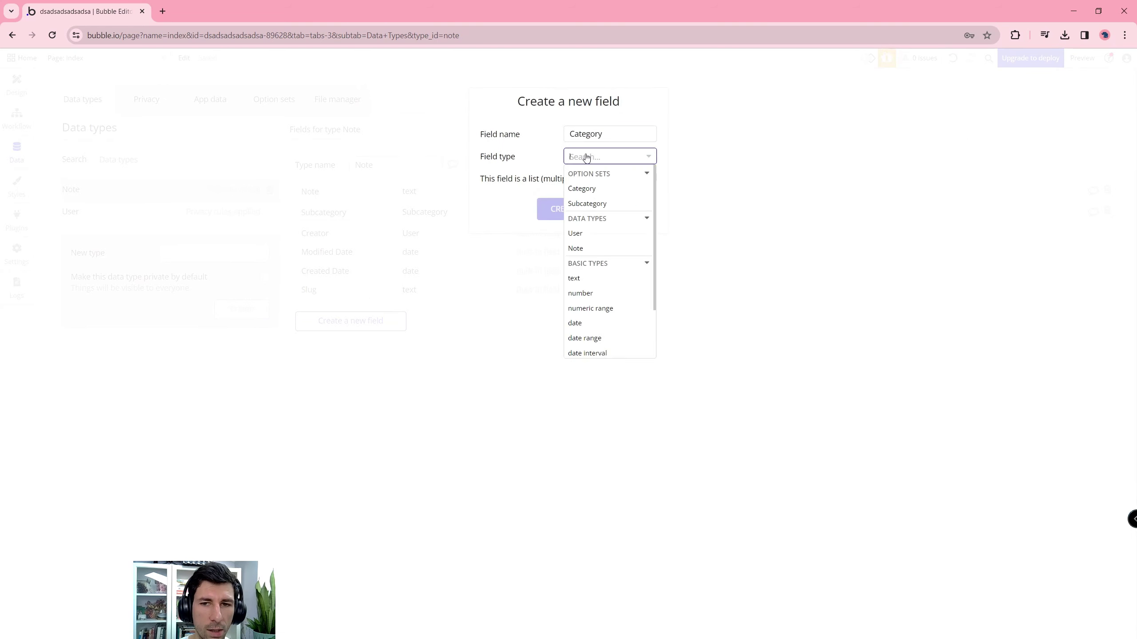
pyautogui.click(602, 192)
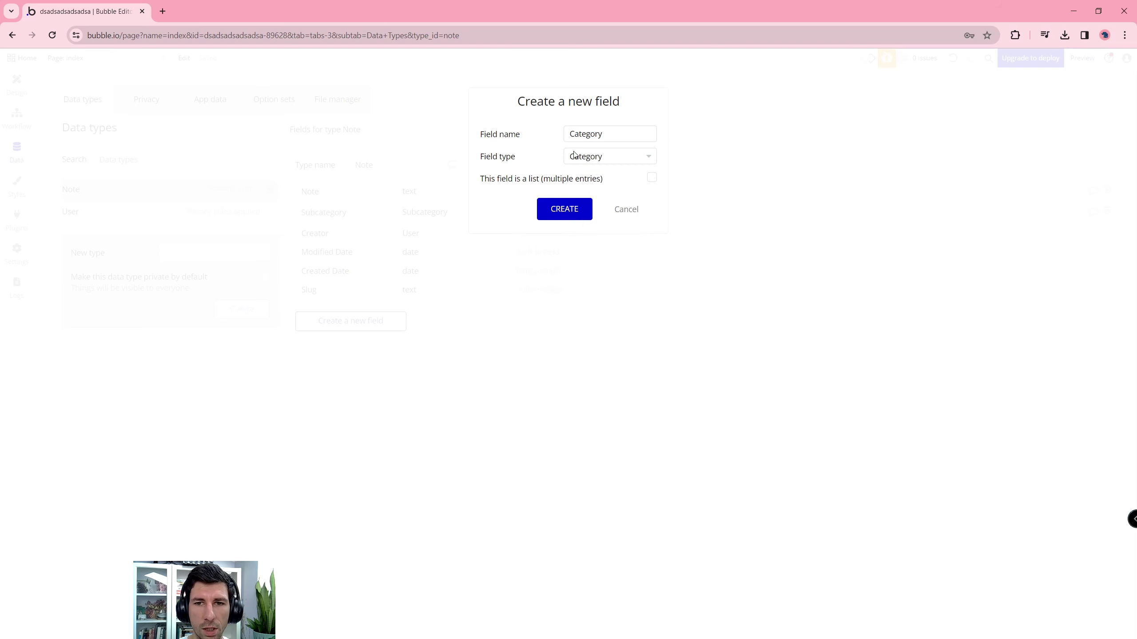
pyautogui.click(562, 211)
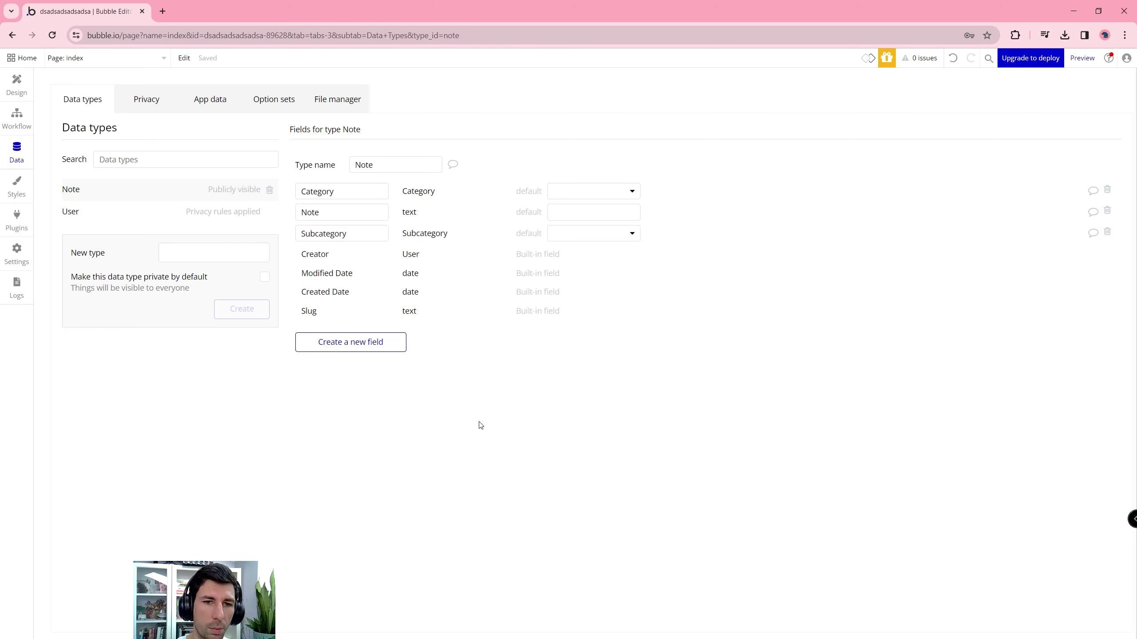
# Add a search constraint of Category = Samochod to the All Notes database view and save it.
pyautogui.click(217, 93)
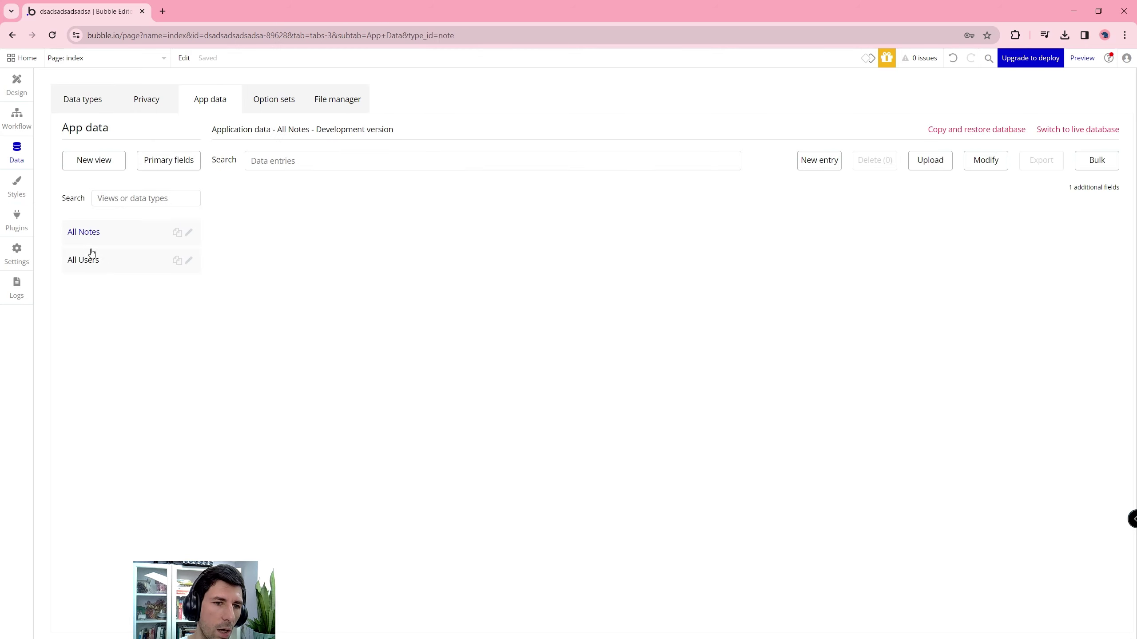
pyautogui.click(189, 239)
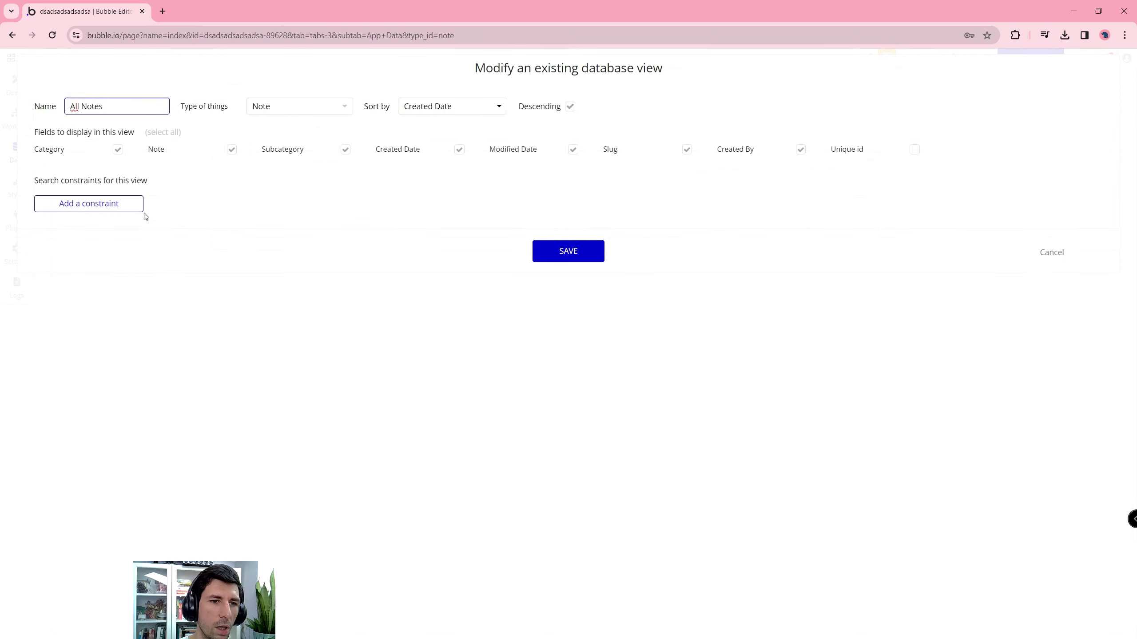
pyautogui.click(133, 207)
pyautogui.click(132, 207)
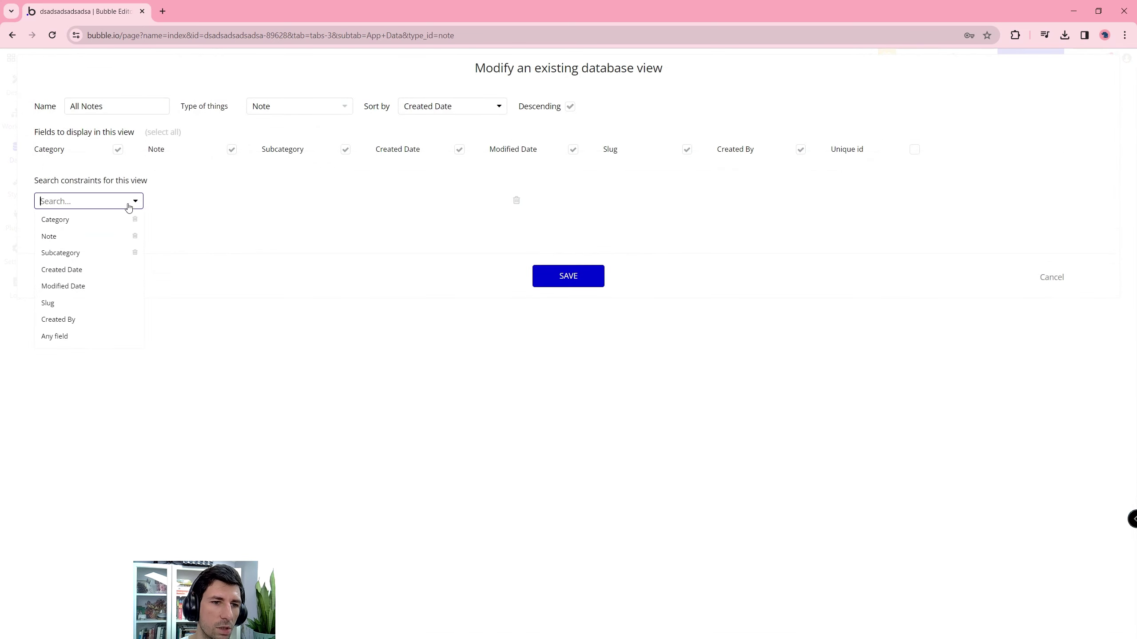
pyautogui.click(85, 225)
pyautogui.click(178, 202)
pyautogui.click(178, 221)
pyautogui.click(296, 200)
pyautogui.click(292, 237)
pyautogui.click(549, 276)
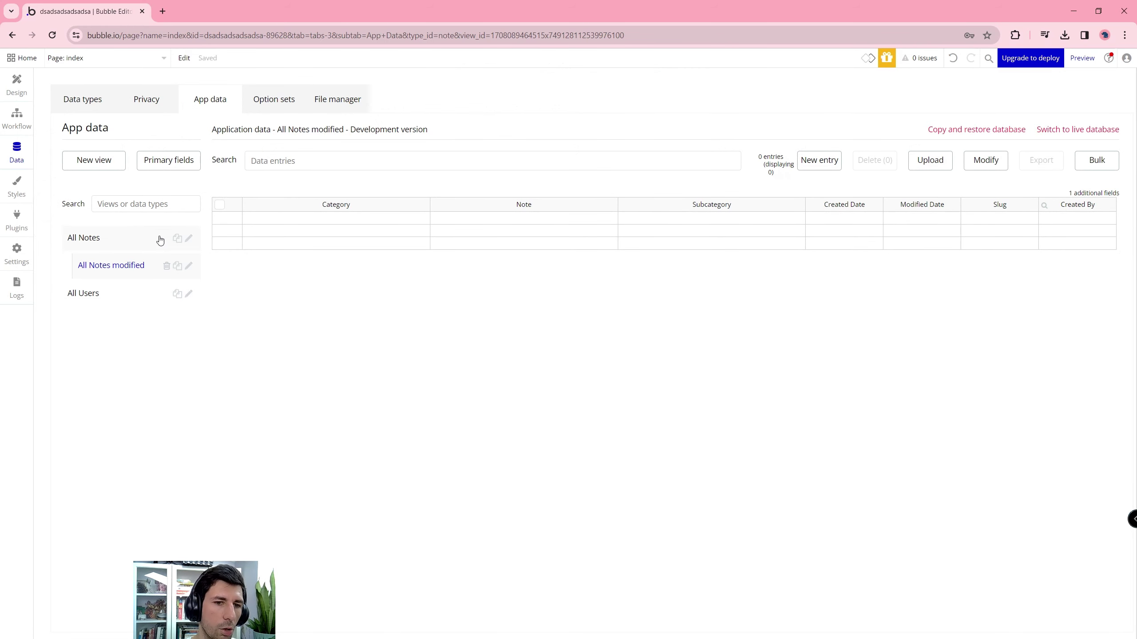
pyautogui.click(188, 265)
pyautogui.click(82, 229)
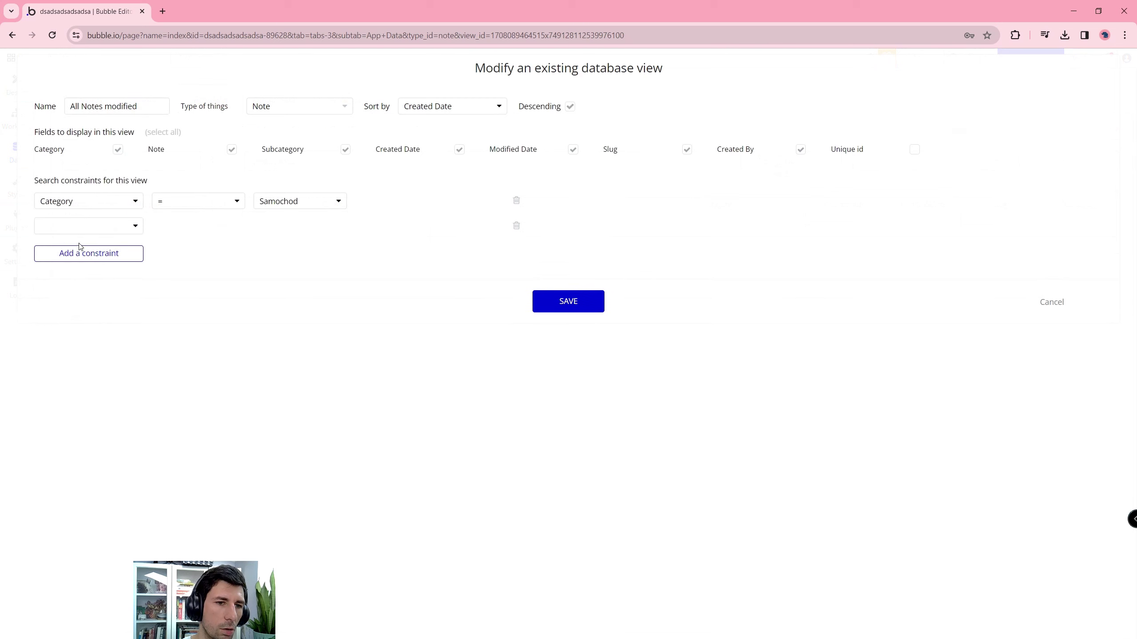
pyautogui.click(78, 232)
pyautogui.click(76, 276)
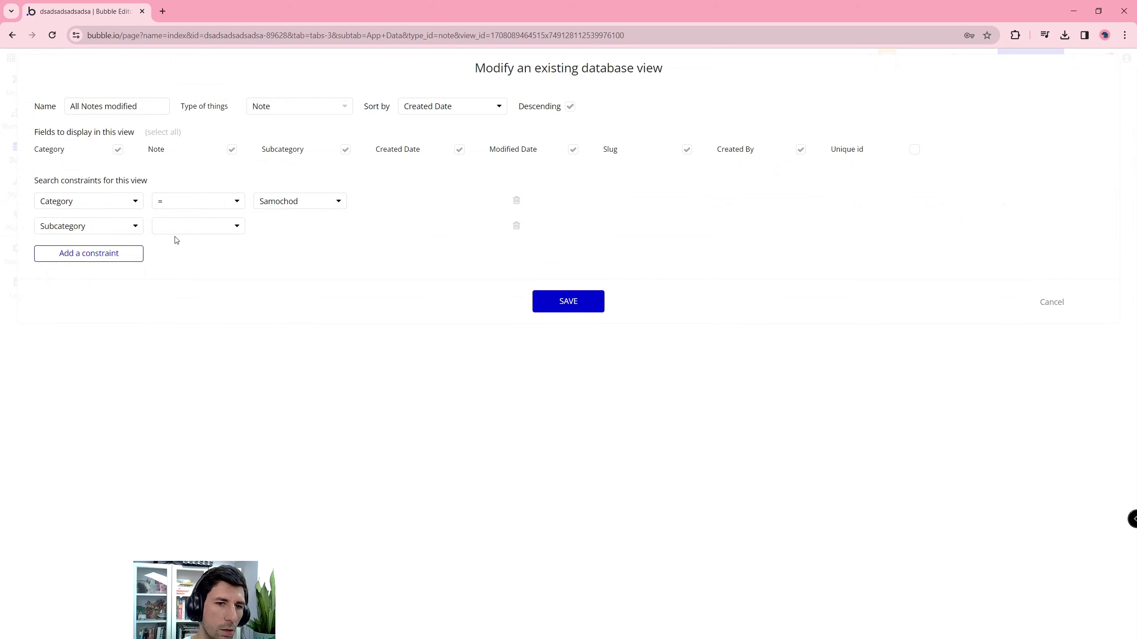
pyautogui.click(177, 229)
pyautogui.click(183, 247)
pyautogui.click(273, 227)
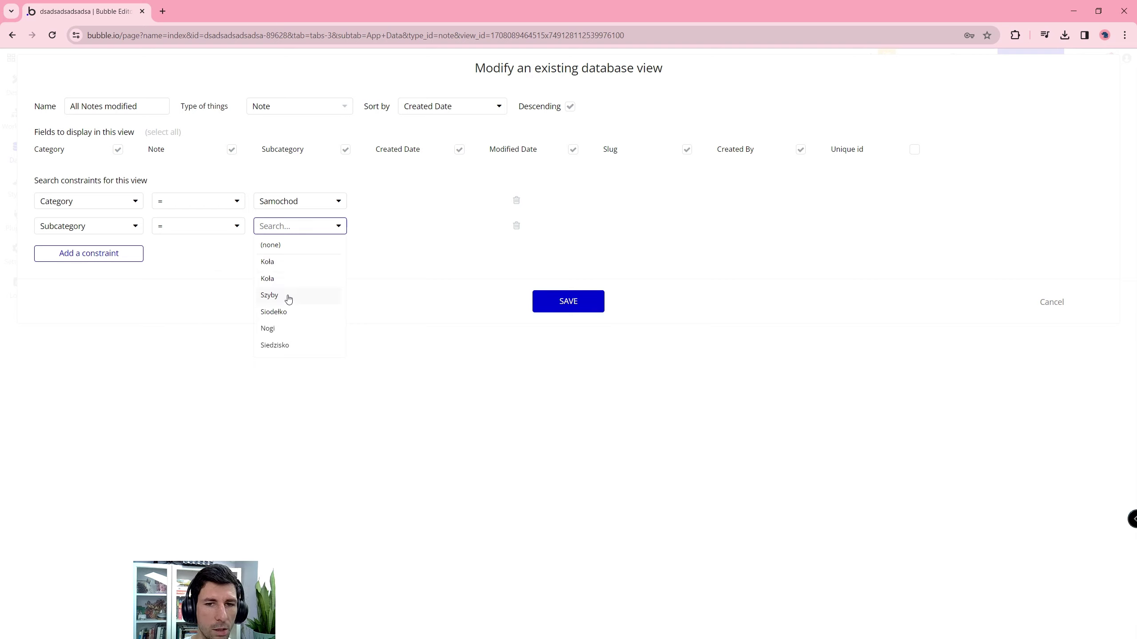
pyautogui.click(215, 232)
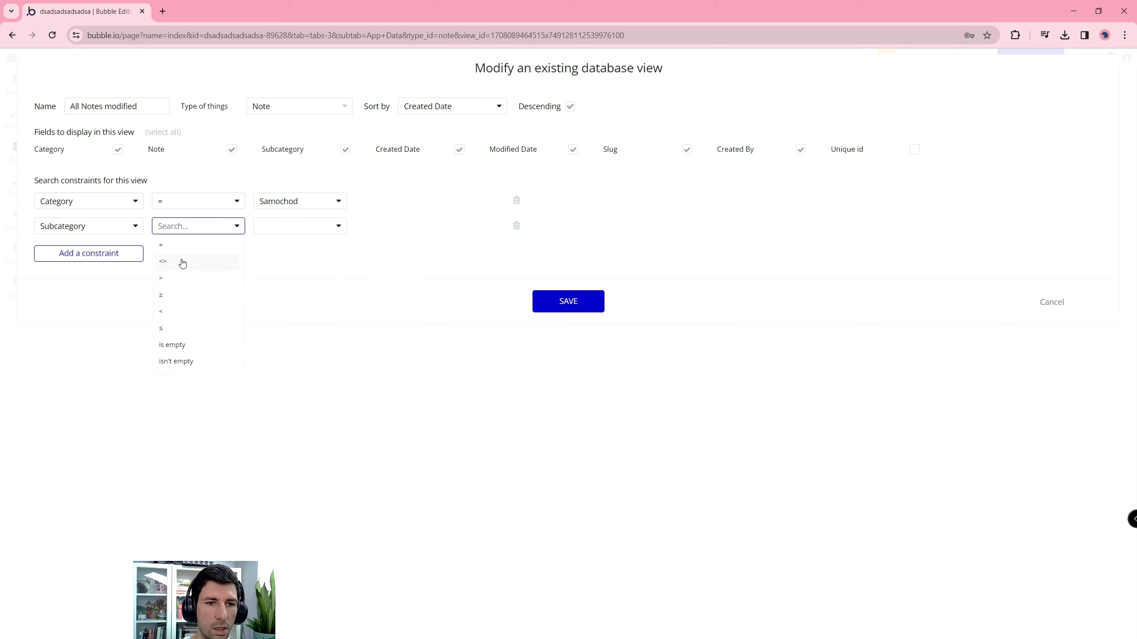
pyautogui.click(516, 201)
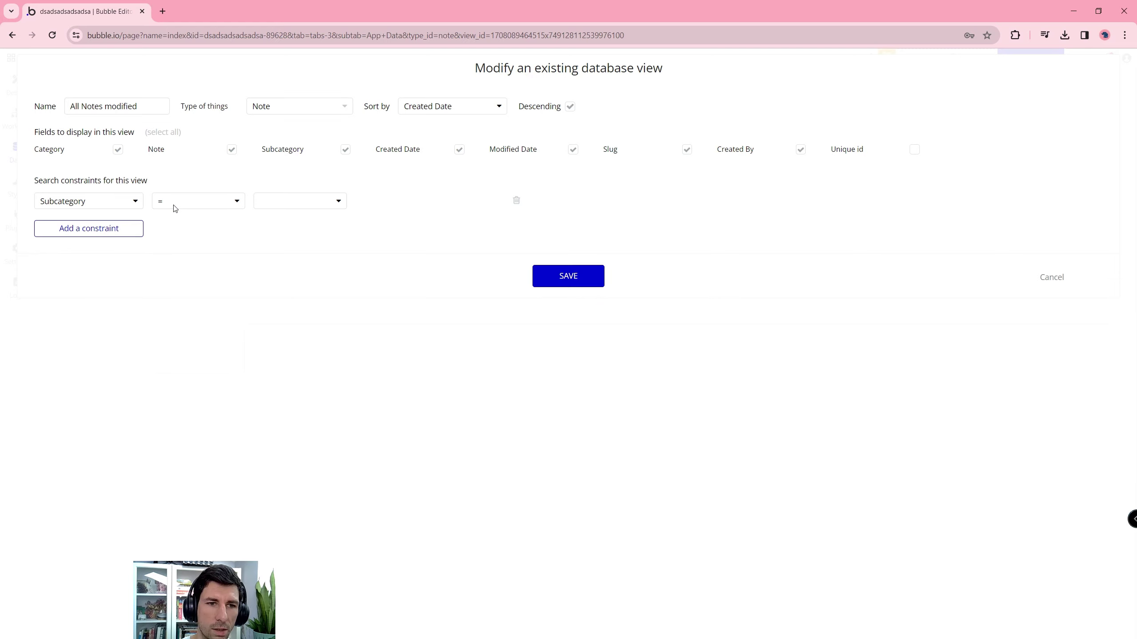
pyautogui.click(516, 201)
pyautogui.click(1039, 253)
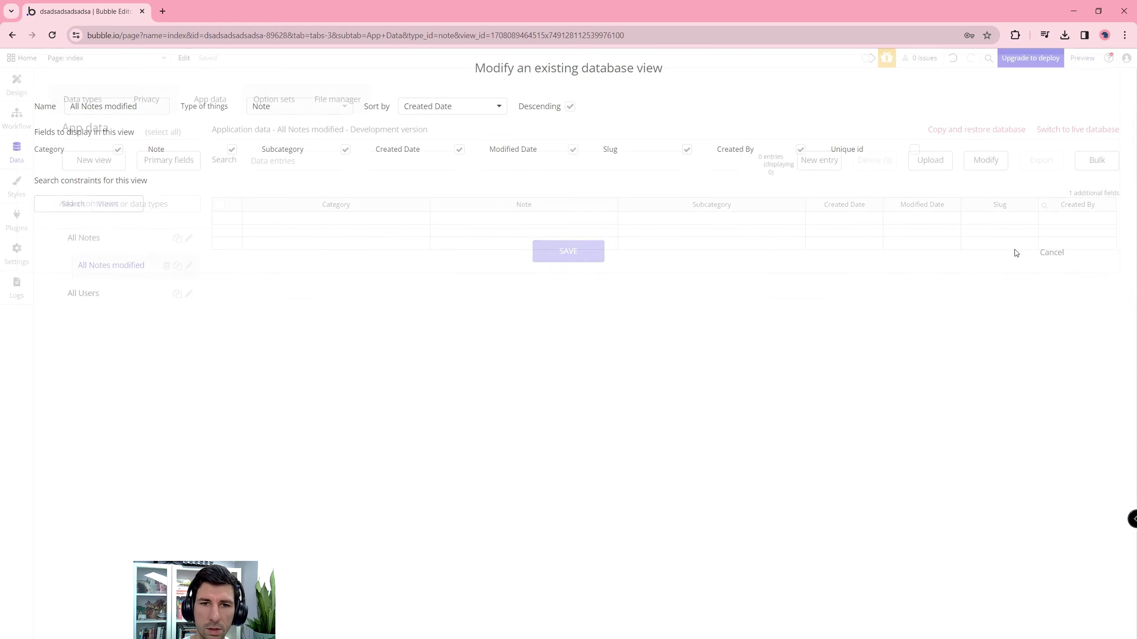
# Delete the All Notes modified database view.
pyautogui.click(166, 266)
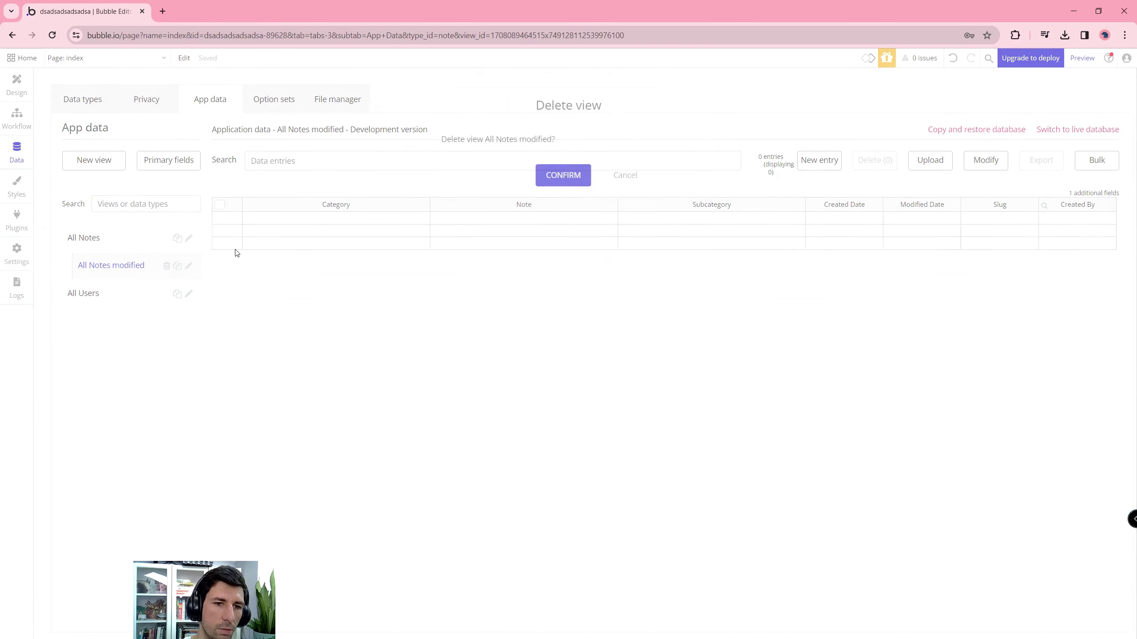
pyautogui.click(543, 171)
# Draw a group about 420 by 254 px on the index page in the design view.
pyautogui.click(17, 85)
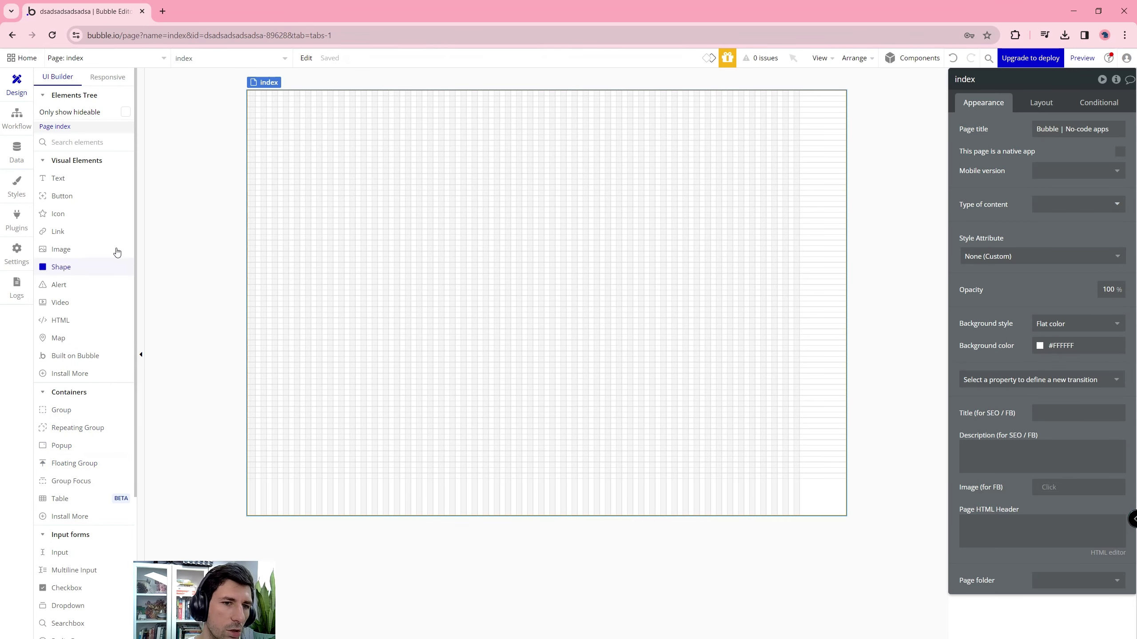
pyautogui.click(108, 409)
pyautogui.moveTo(437, 178); pyautogui.dragTo(670, 319)
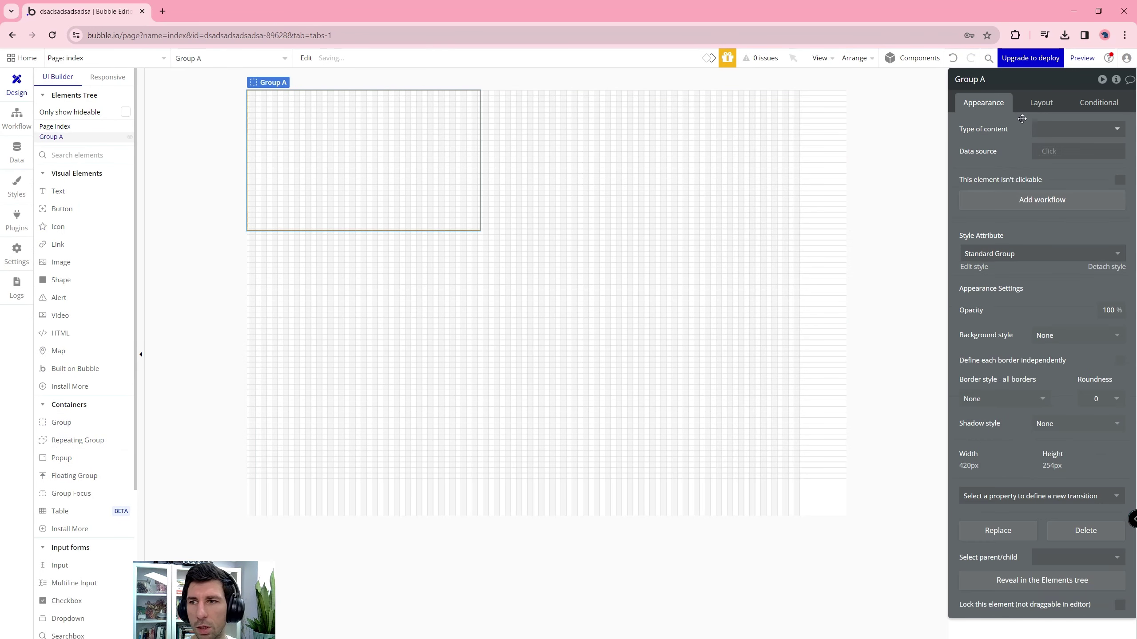
# Set the new group's container layout to Column and align the group horizontally to the centre.
pyautogui.click(1040, 102)
pyautogui.click(1078, 129)
pyautogui.click(1049, 214)
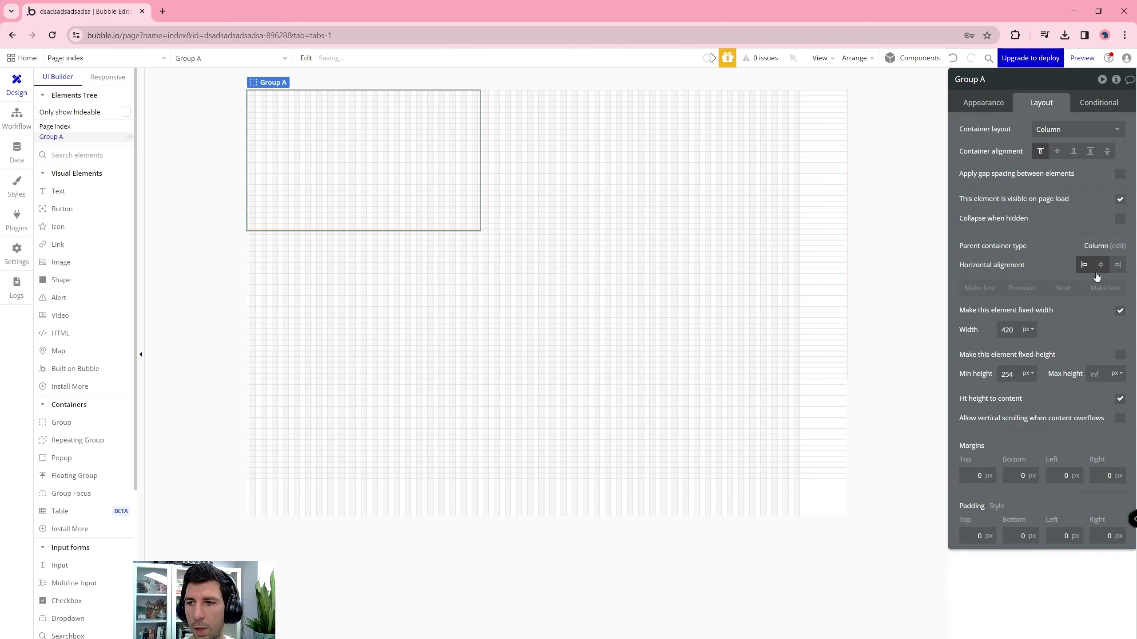
# Rename the group as Group Add Note.
pyautogui.click(983, 103)
pyautogui.click(1018, 84)
pyautogui.write('dd Note')
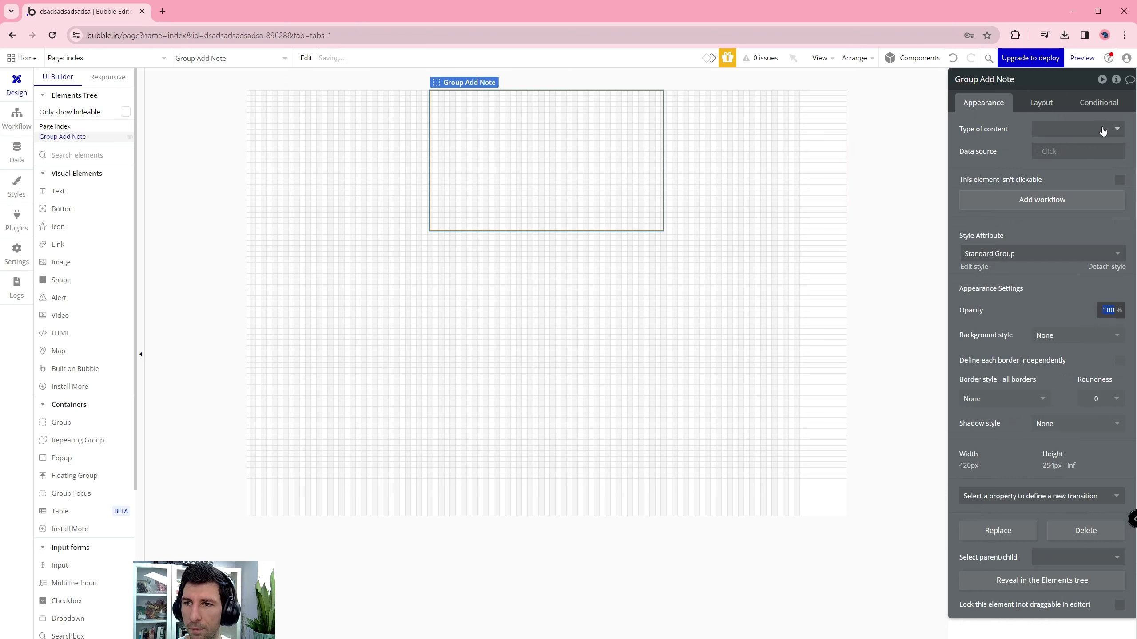
pyautogui.press('Return')
# Apply gap spacing in Group Add Note with a row gap of 6 px and set its minimum height to 50 px.
pyautogui.click(1041, 102)
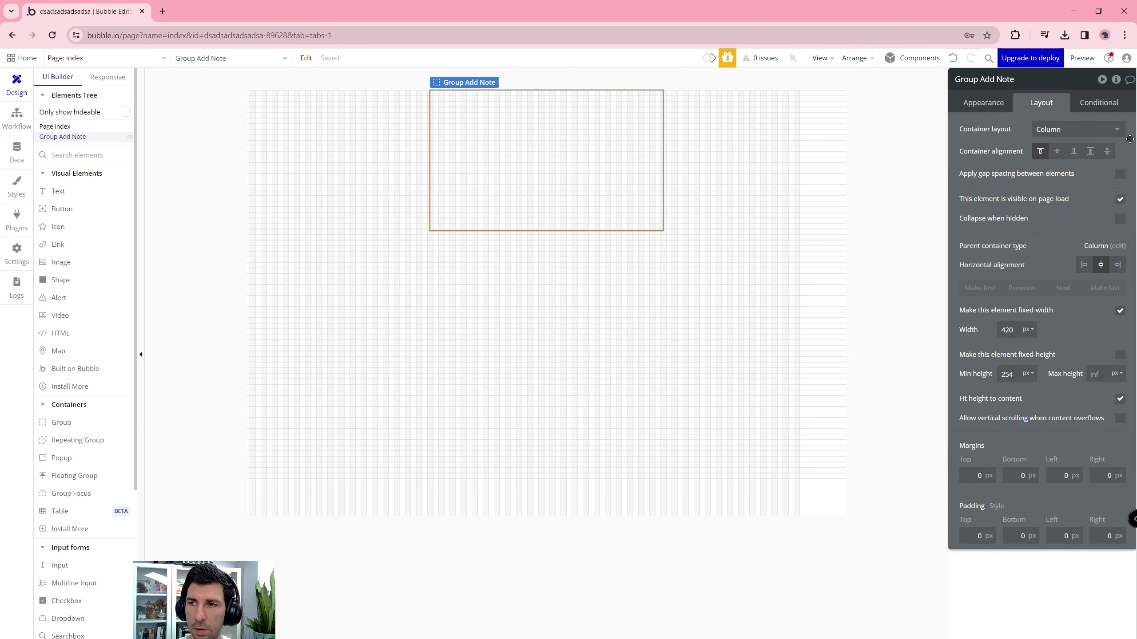
pyautogui.click(1120, 173)
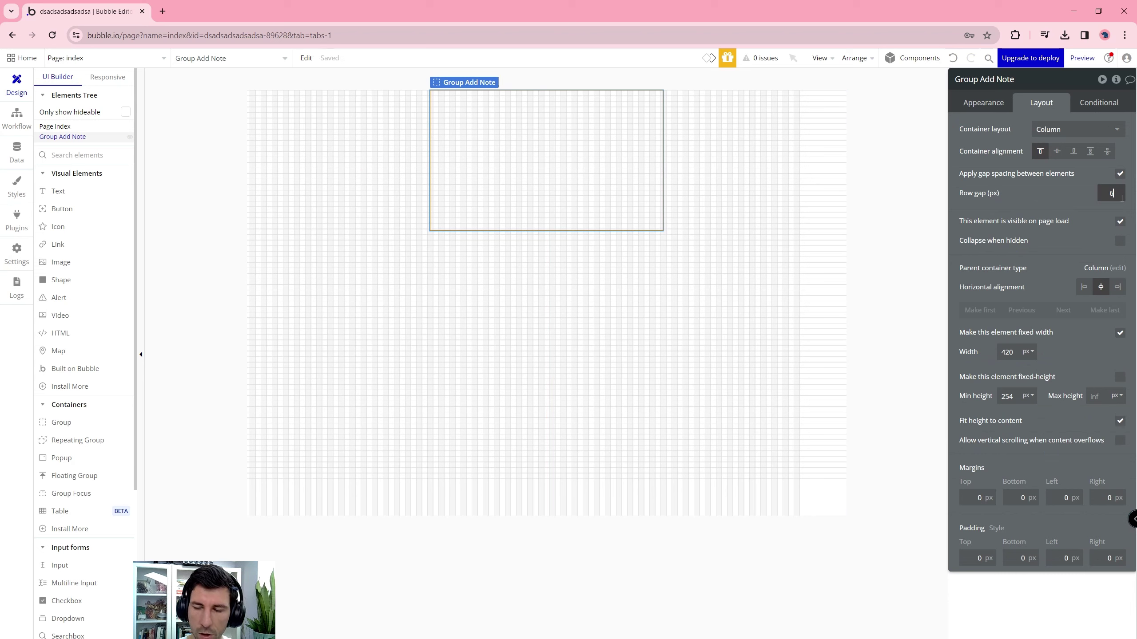
pyautogui.write('6')
pyautogui.press('Tab')
pyautogui.click(1018, 395)
pyautogui.press('Tab')
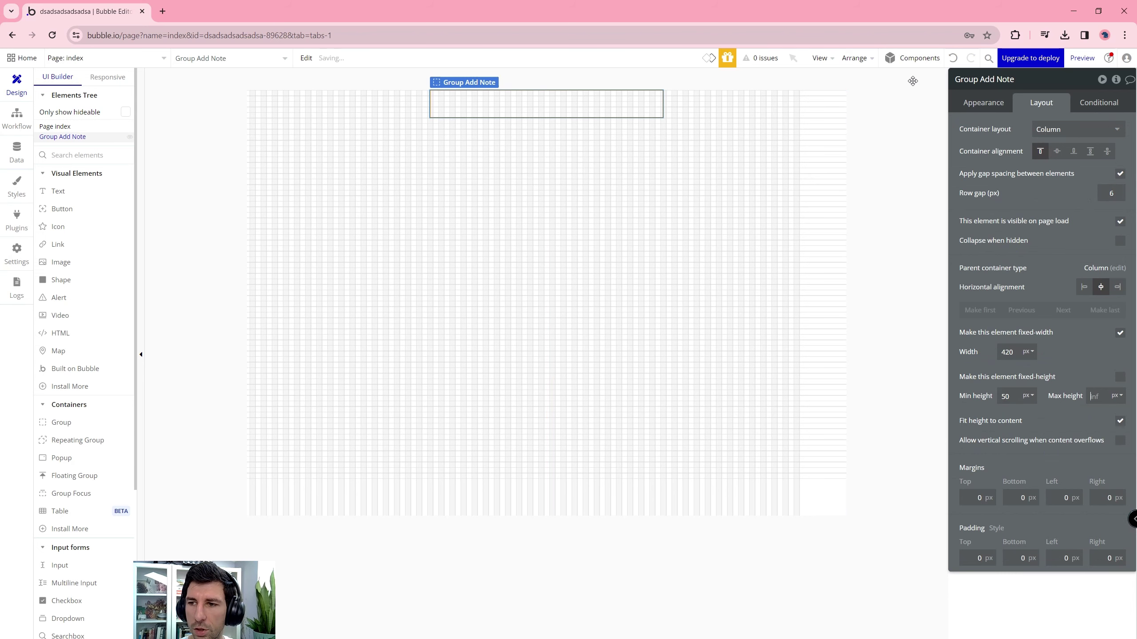
pyautogui.click(962, 100)
# Apply gap spacing between the index page's elements with a row gap of 24 px.
pyautogui.click(877, 137)
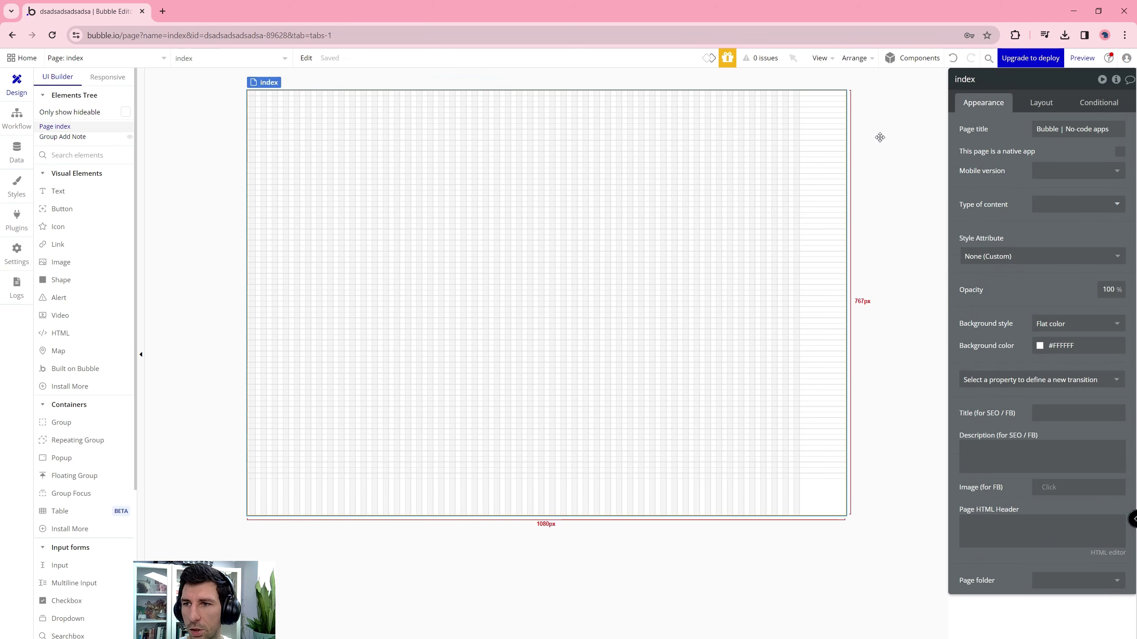
pyautogui.click(1049, 104)
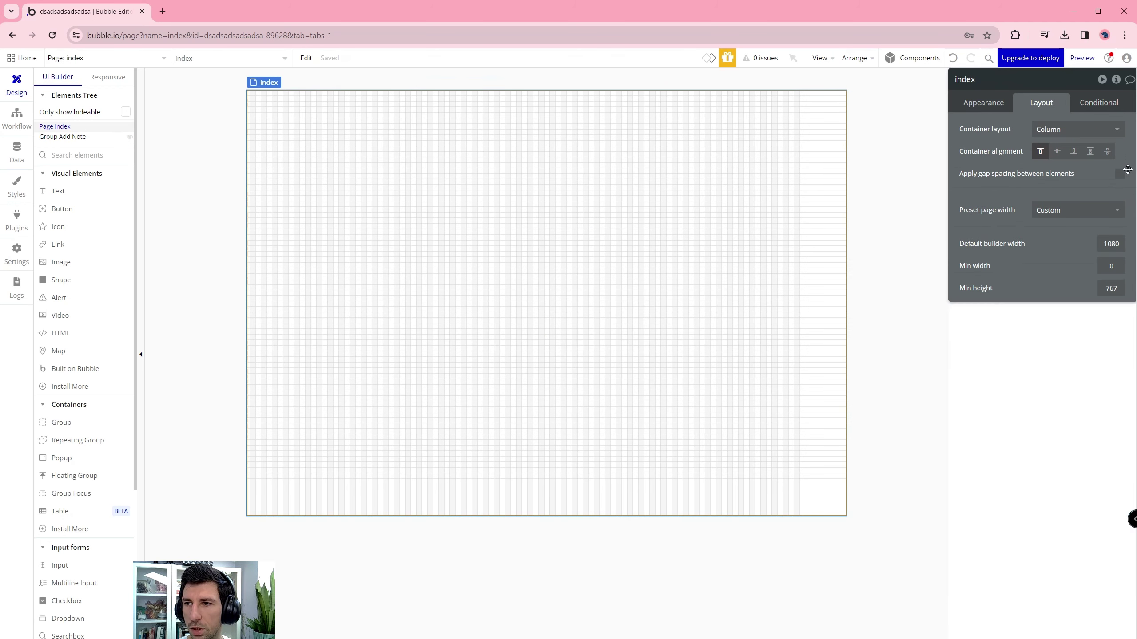
pyautogui.click(1121, 173)
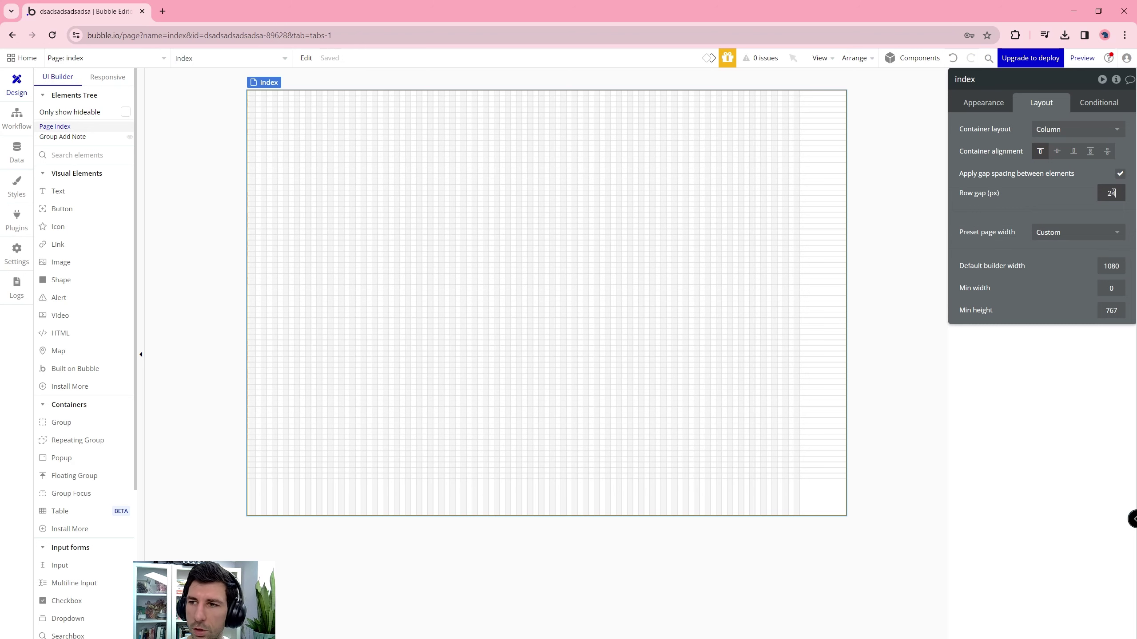
pyautogui.press('Tab')
# Edit the Standard Group style of Group Add Note to use an Outset shadow and a flat color background.
pyautogui.click(71, 138)
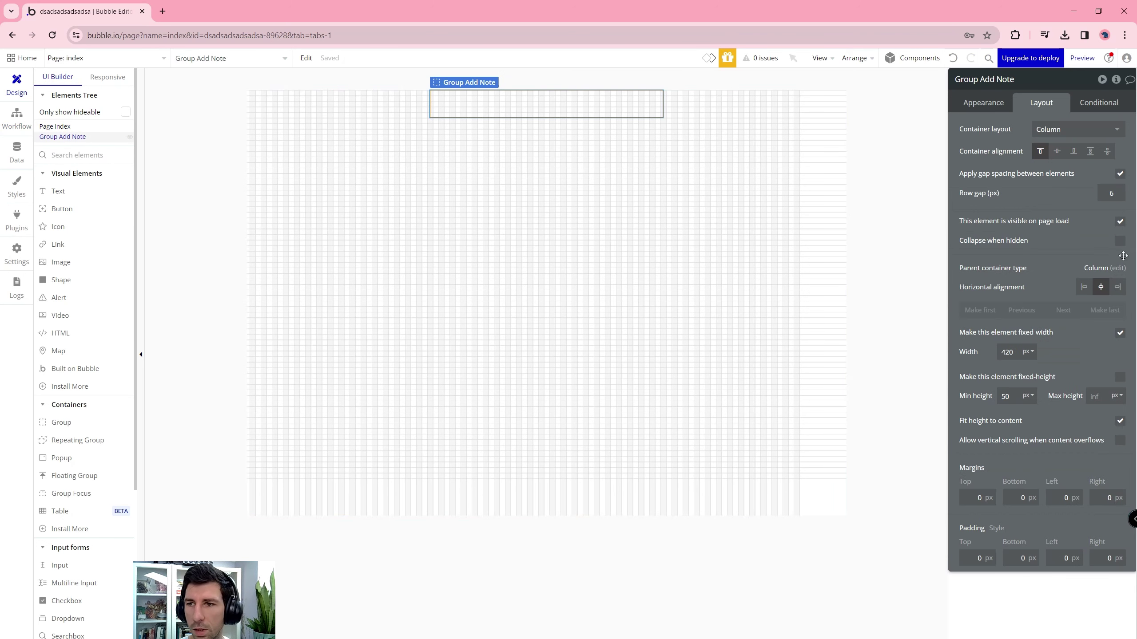
pyautogui.click(988, 111)
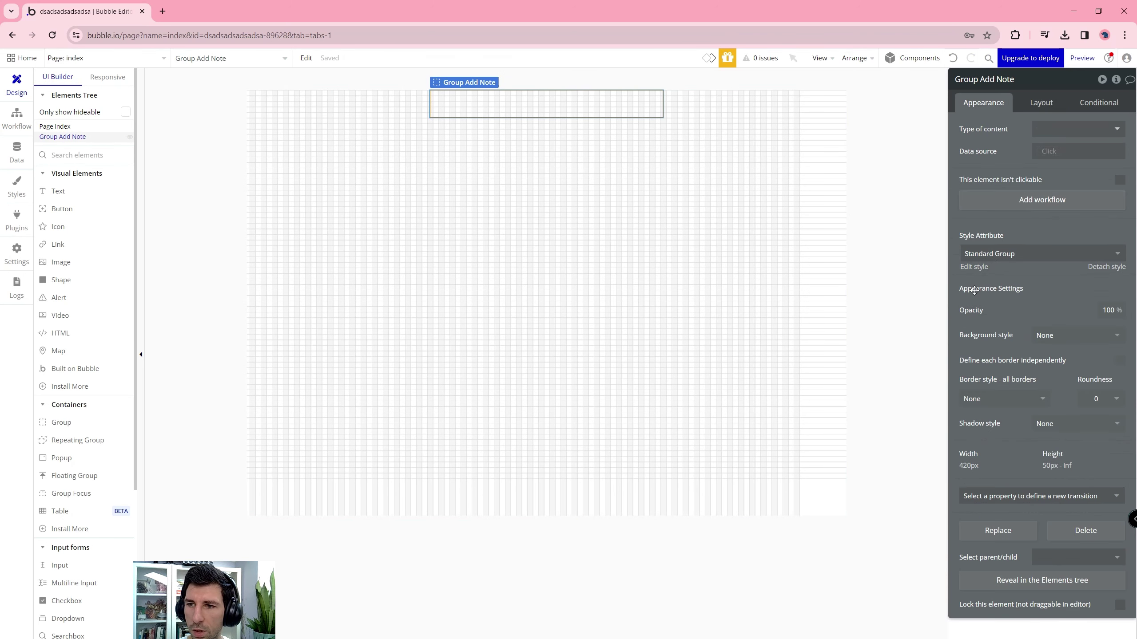
pyautogui.click(978, 268)
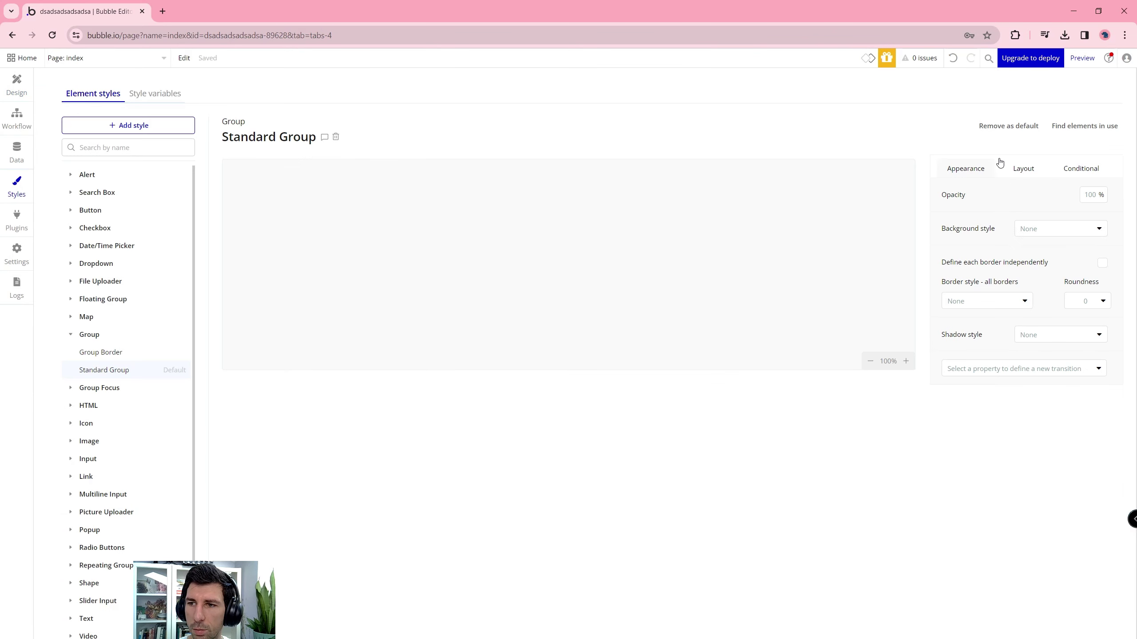
pyautogui.click(986, 305)
pyautogui.click(1056, 315)
pyautogui.click(1025, 339)
pyautogui.click(1031, 387)
pyautogui.click(1024, 231)
pyautogui.click(1026, 280)
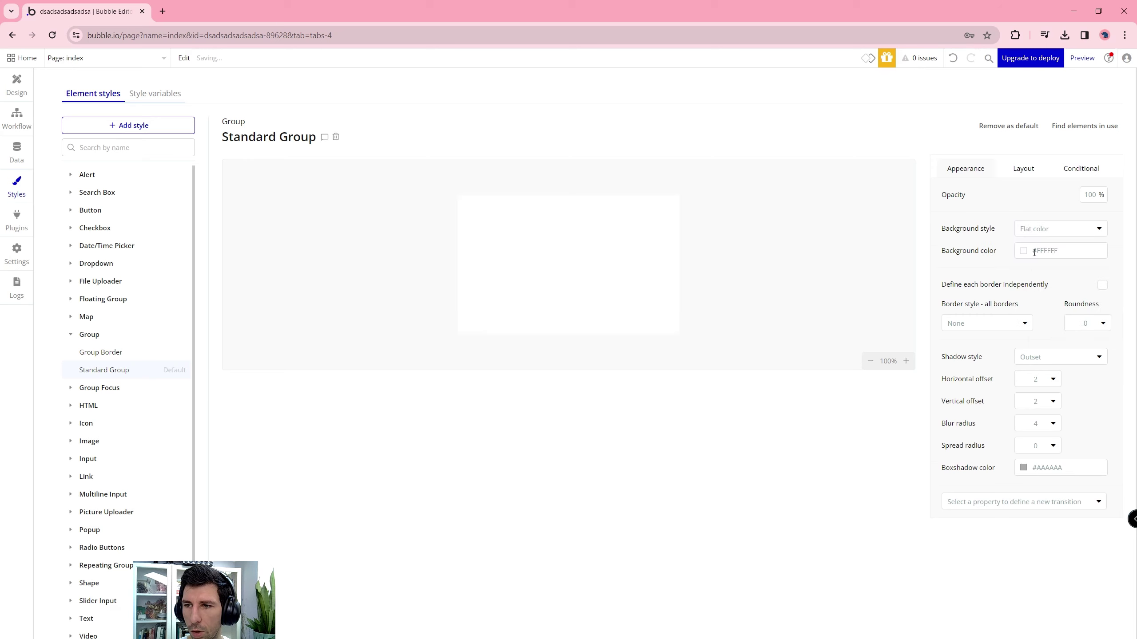
# Set the Standard Group style's background color to the light yellow #FDE8B7.
pyautogui.click(1034, 252)
pyautogui.click(1031, 263)
pyautogui.moveTo(1029, 262); pyautogui.dragTo(1030, 289)
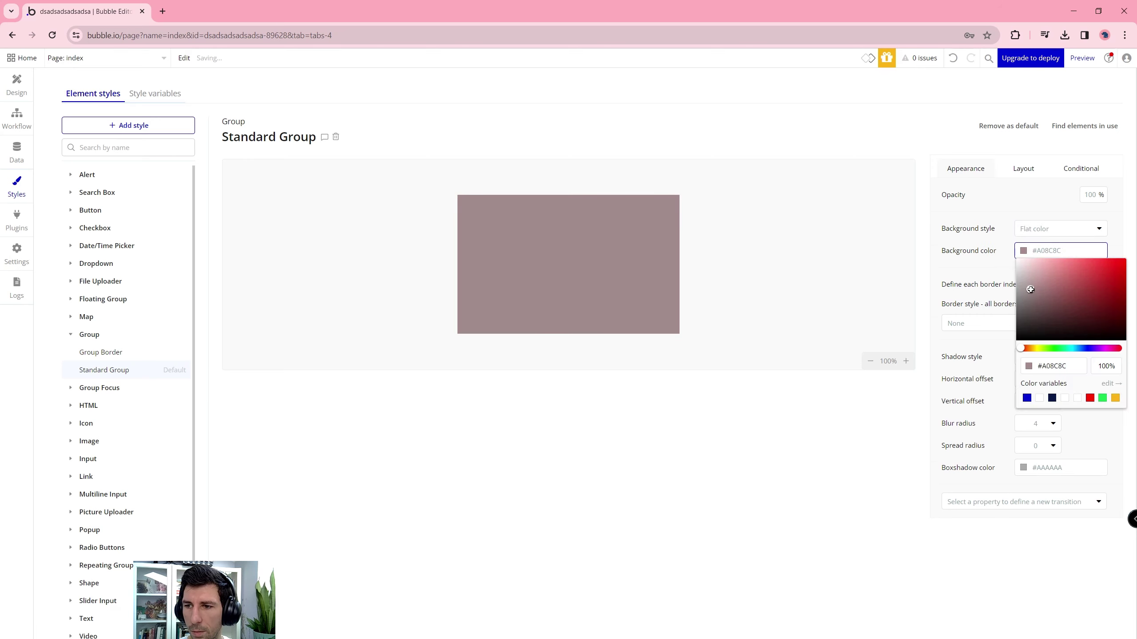
pyautogui.click(1115, 398)
pyautogui.click(1061, 270)
pyautogui.click(1047, 260)
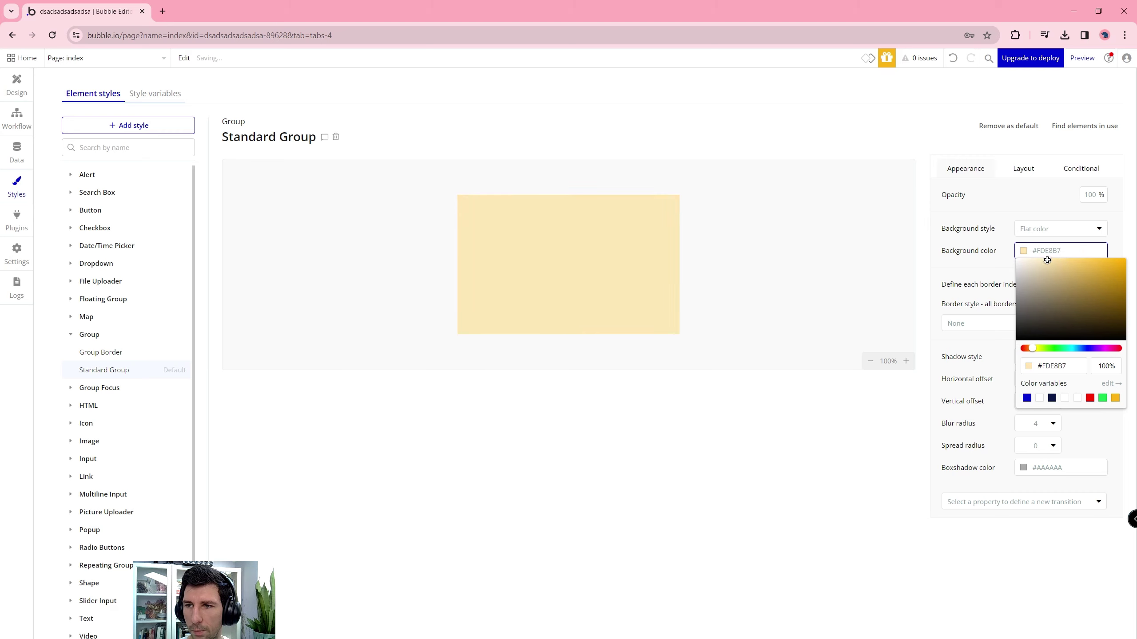
# Set the Standard Group style's padding to 12 on all four sides and return to the index page design.
pyautogui.click(1031, 161)
pyautogui.click(1024, 169)
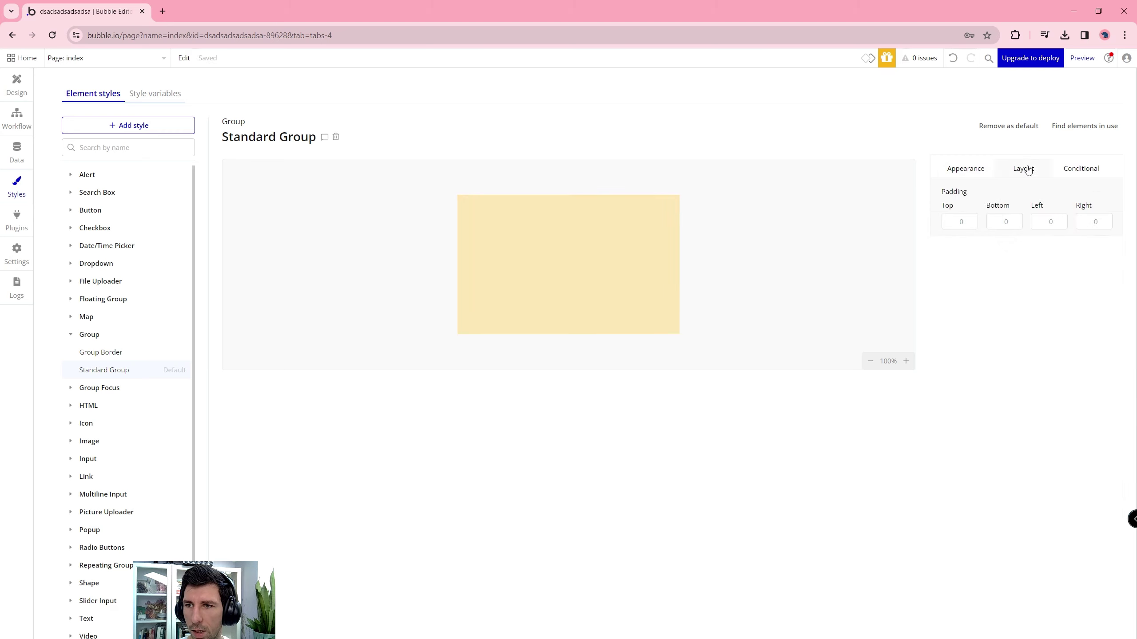
pyautogui.click(955, 220)
pyautogui.press('Tab')
pyautogui.write('12')
pyautogui.press('Tab')
pyautogui.write('12')
pyautogui.press('Tab')
pyautogui.write('12')
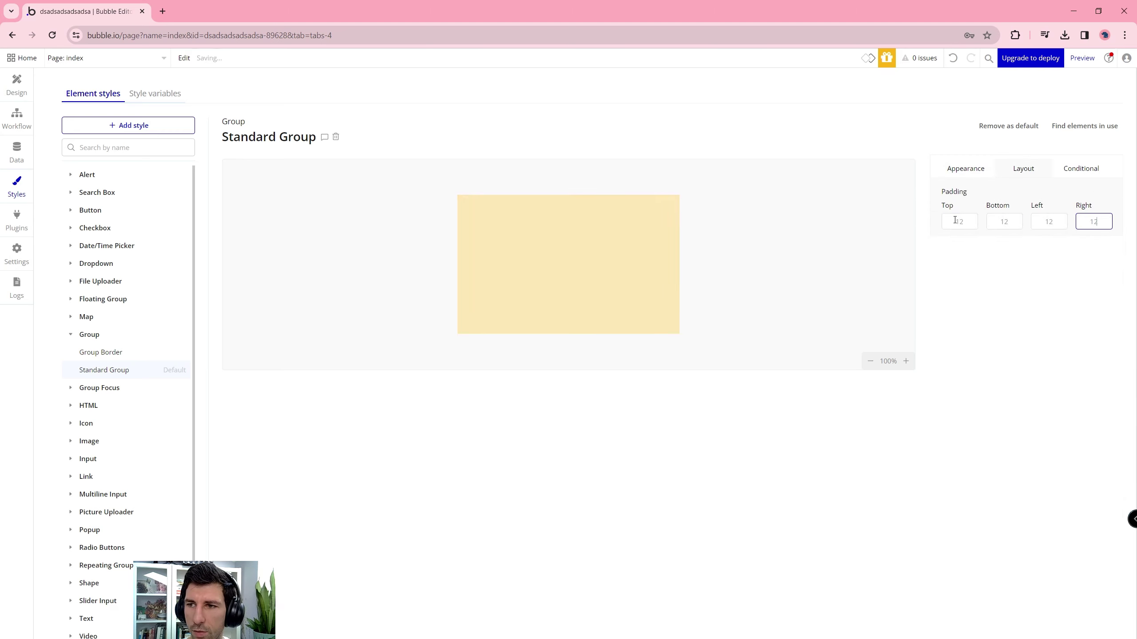
pyautogui.press('Tab')
pyautogui.click(27, 92)
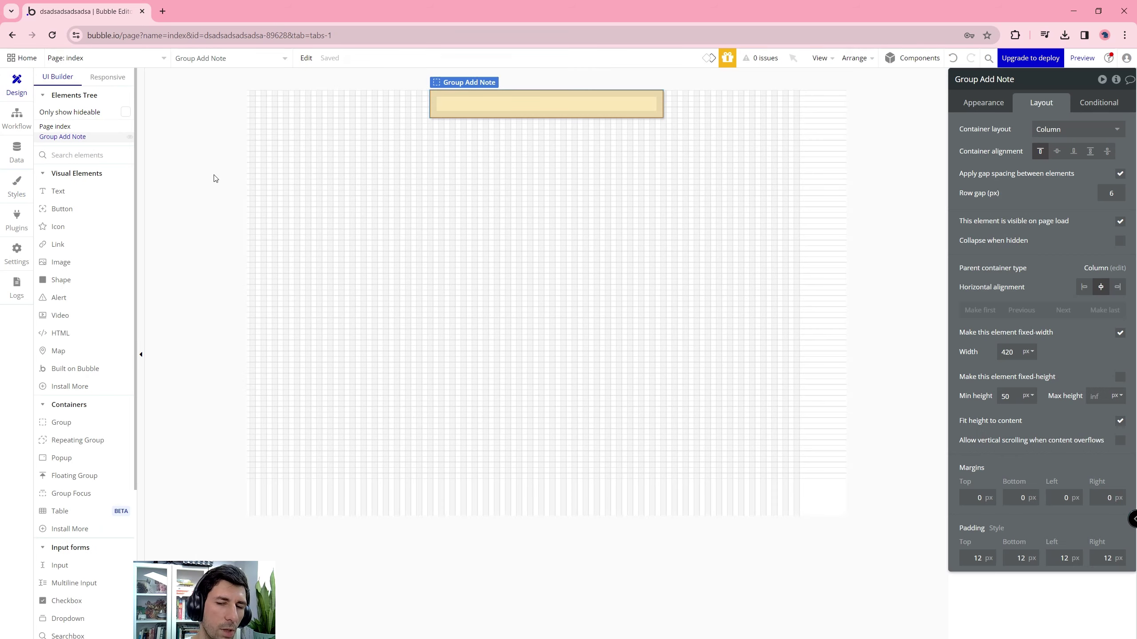
# Add a required multiline input inside Group Add Note and make its width flexible with a minimum of 0 px.
pyautogui.click(85, 583)
pyautogui.click(472, 106)
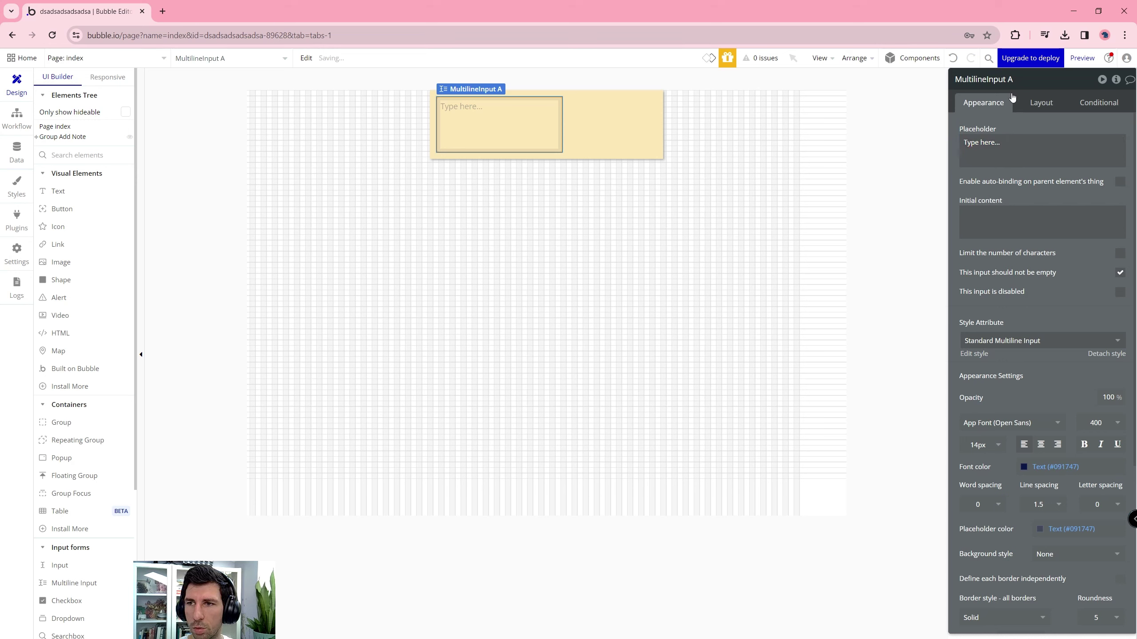
pyautogui.click(1030, 101)
pyautogui.click(1119, 235)
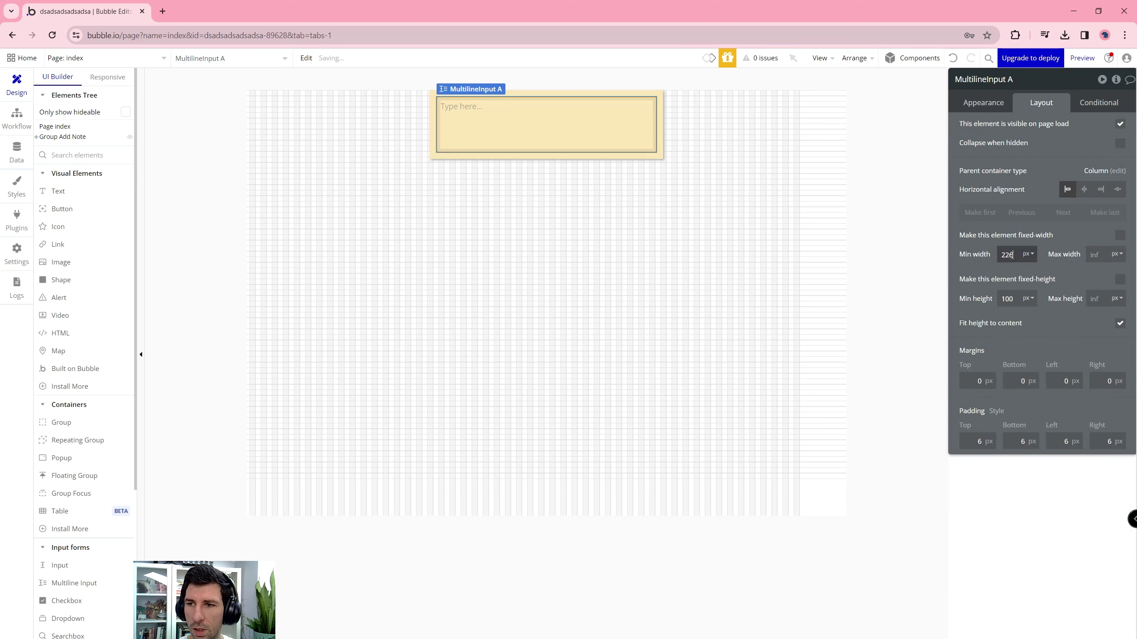
pyautogui.write('0')
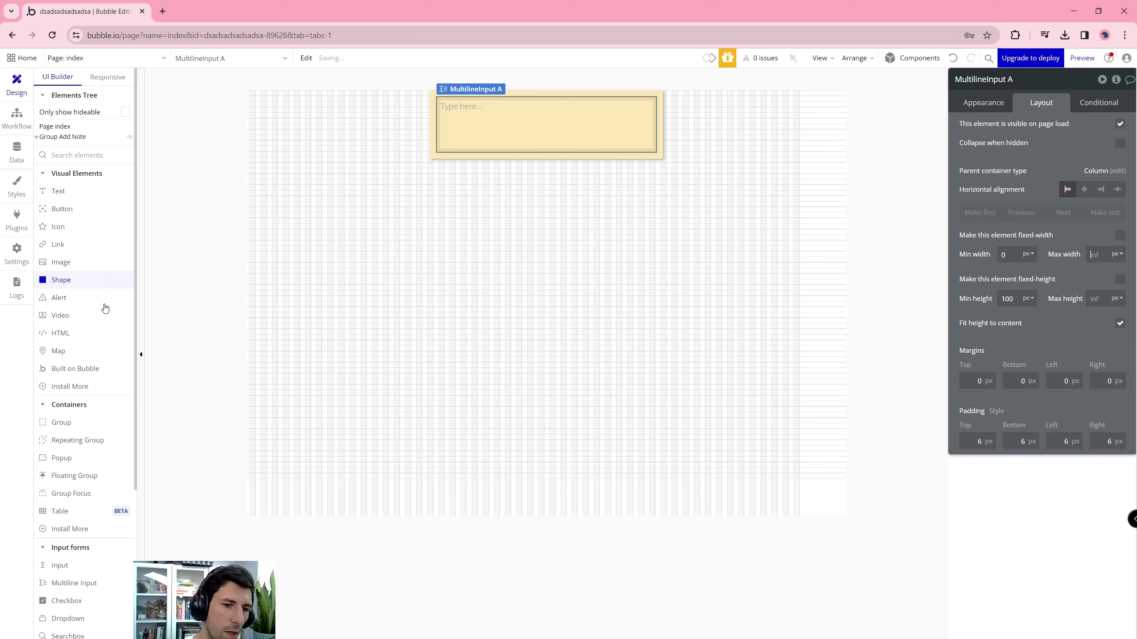
# Add a dropdown below the multiline input in Group Add Note and rename it as Dropdown Add note category.
pyautogui.scroll(-4, 94, 313)
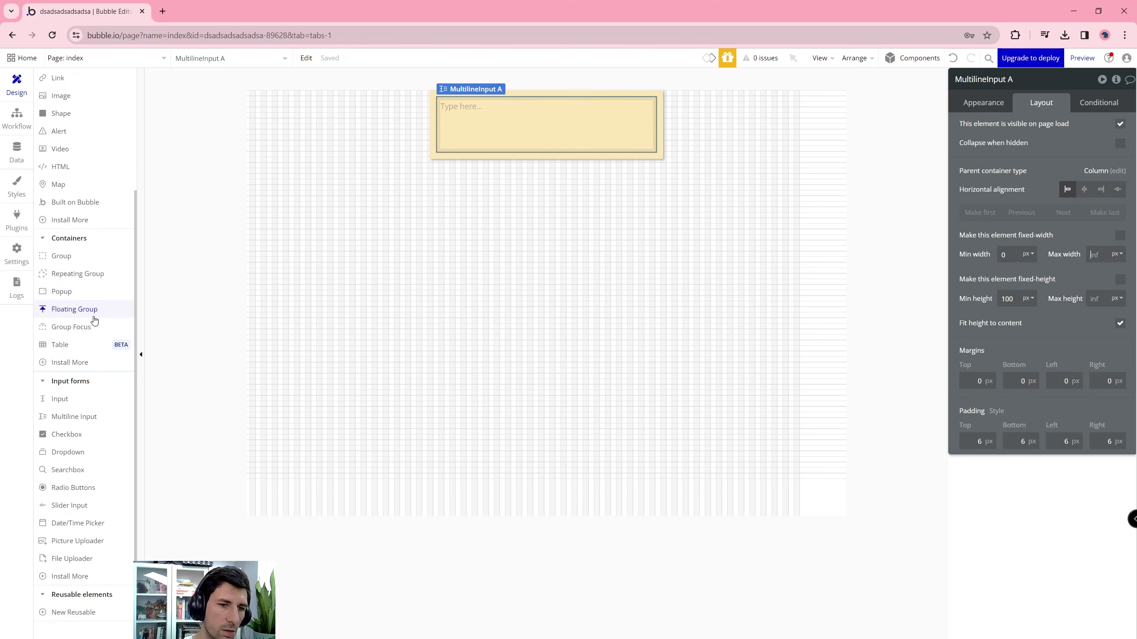
pyautogui.moveTo(87, 454); pyautogui.dragTo(488, 158)
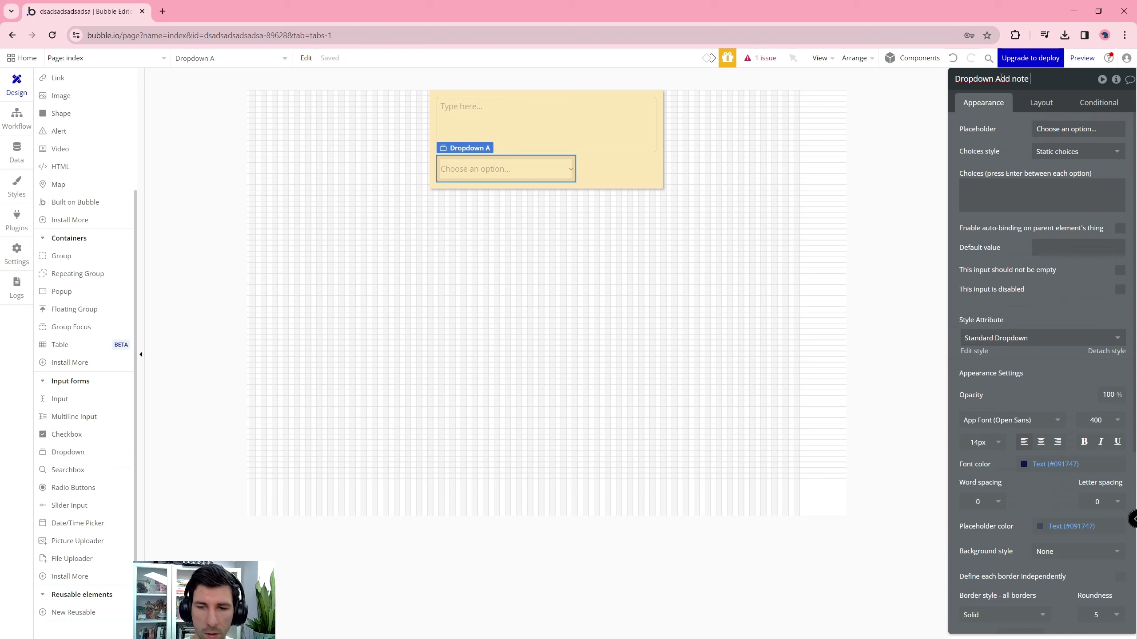
pyautogui.write('egory')
pyautogui.press('Return')
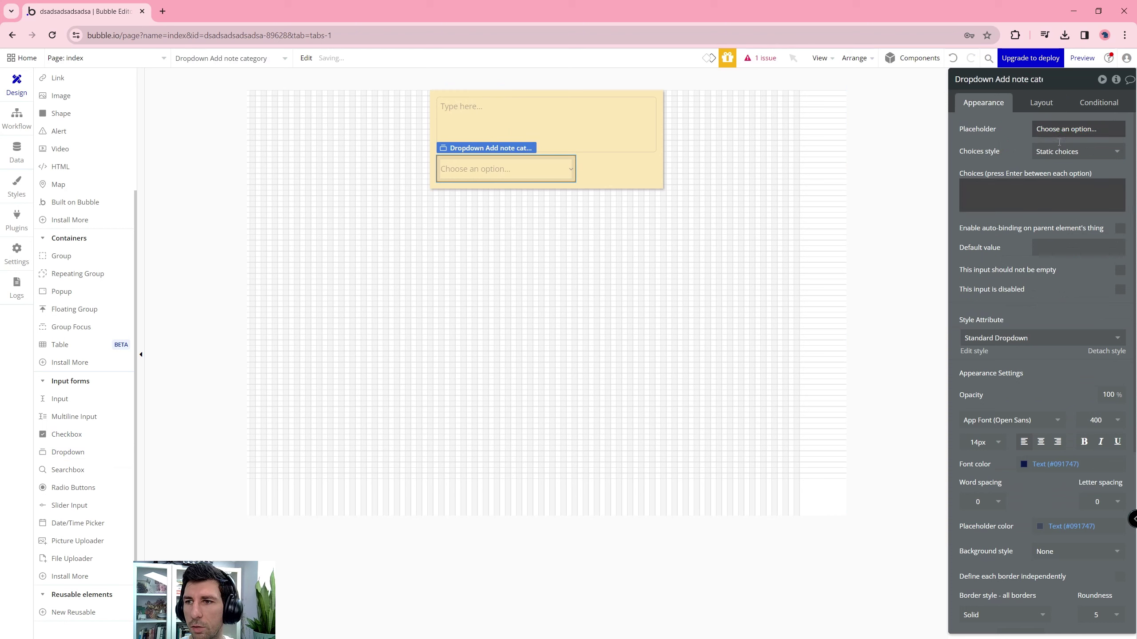
# Give the category dropdown dynamic choices of type Category and require that it should not be empty.
pyautogui.click(1080, 160)
pyautogui.click(1062, 203)
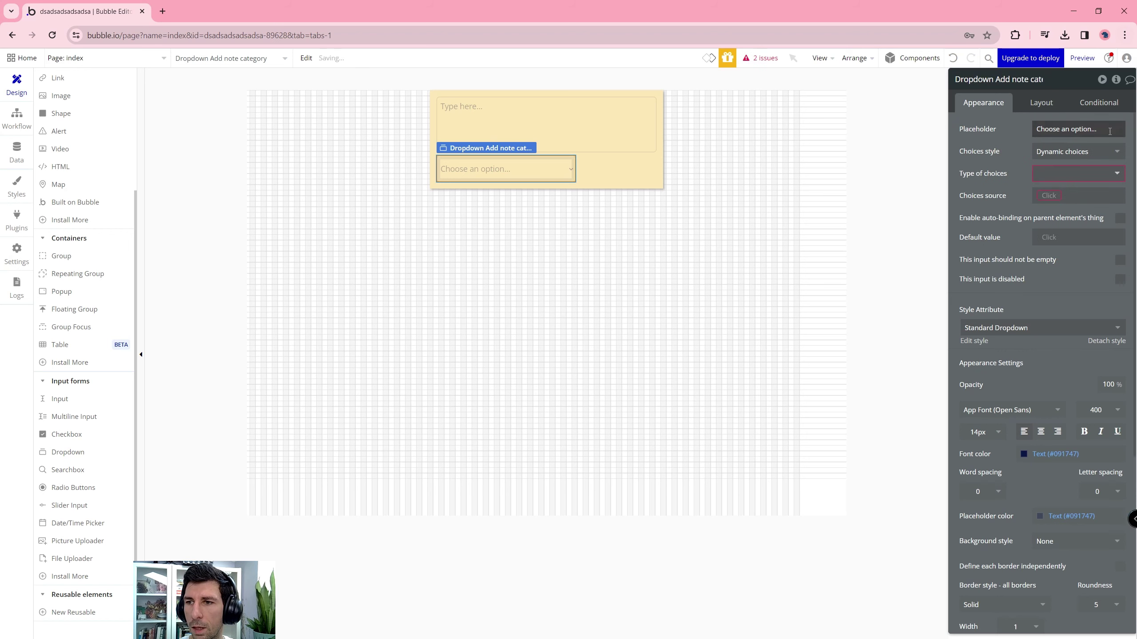
pyautogui.click(1072, 178)
pyautogui.click(1060, 207)
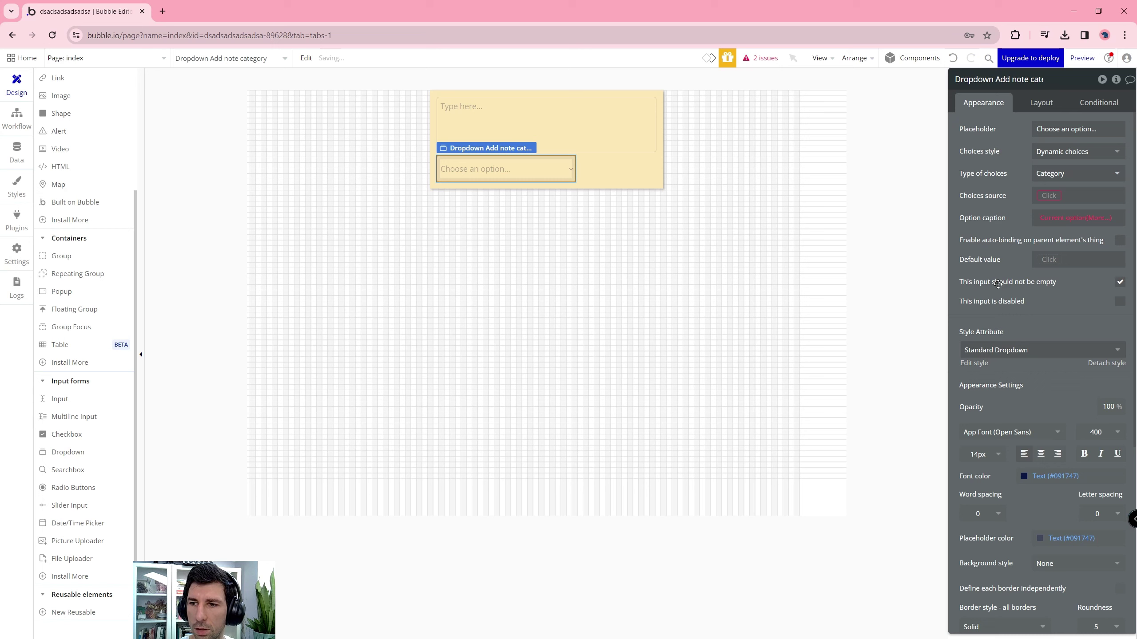
# Set the category dropdown's choices source to All Category and its option caption to Current option's Display.
pyautogui.click(1057, 196)
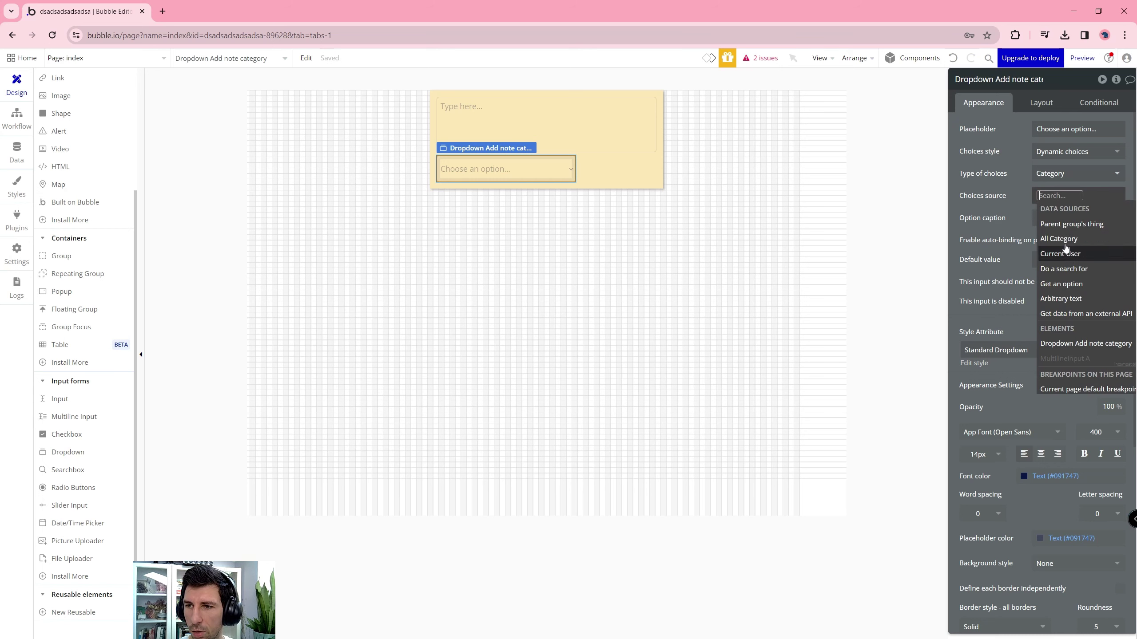
pyautogui.click(1059, 238)
pyautogui.click(1070, 215)
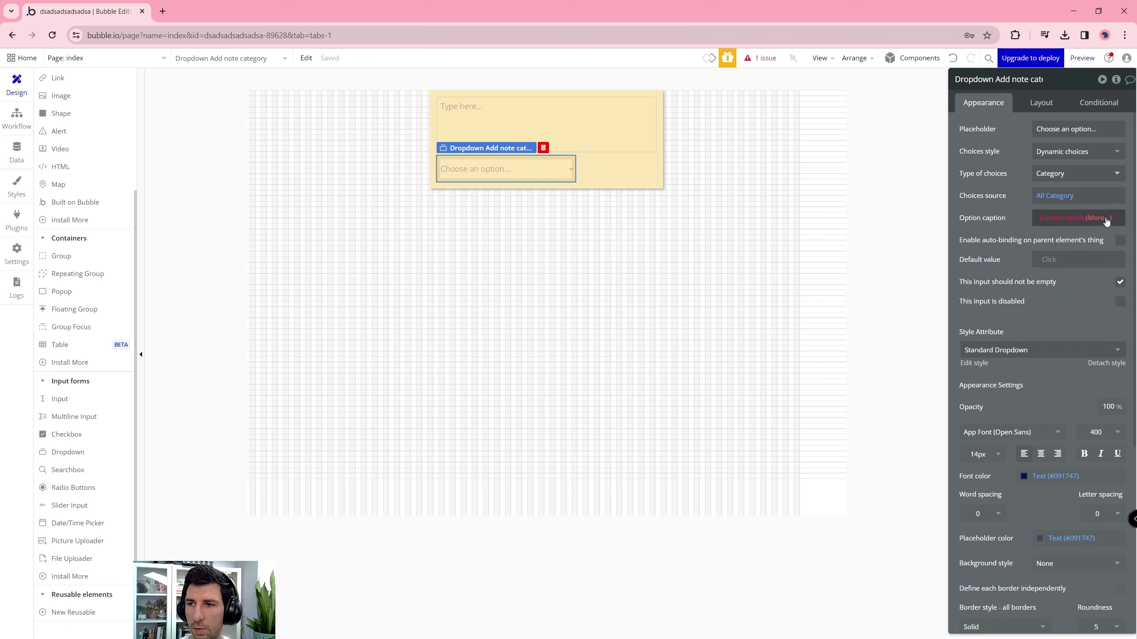
pyautogui.click(1106, 218)
pyautogui.click(1091, 244)
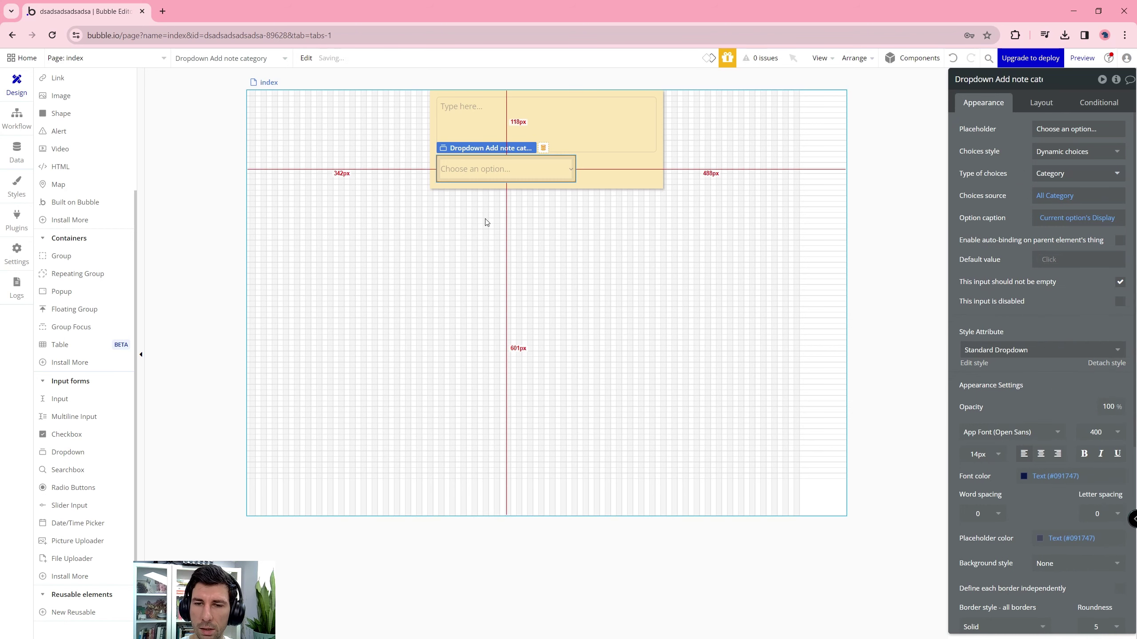
# Remove the category dropdown's fixed width and set its minimum width to 0 px.
pyautogui.click(1041, 103)
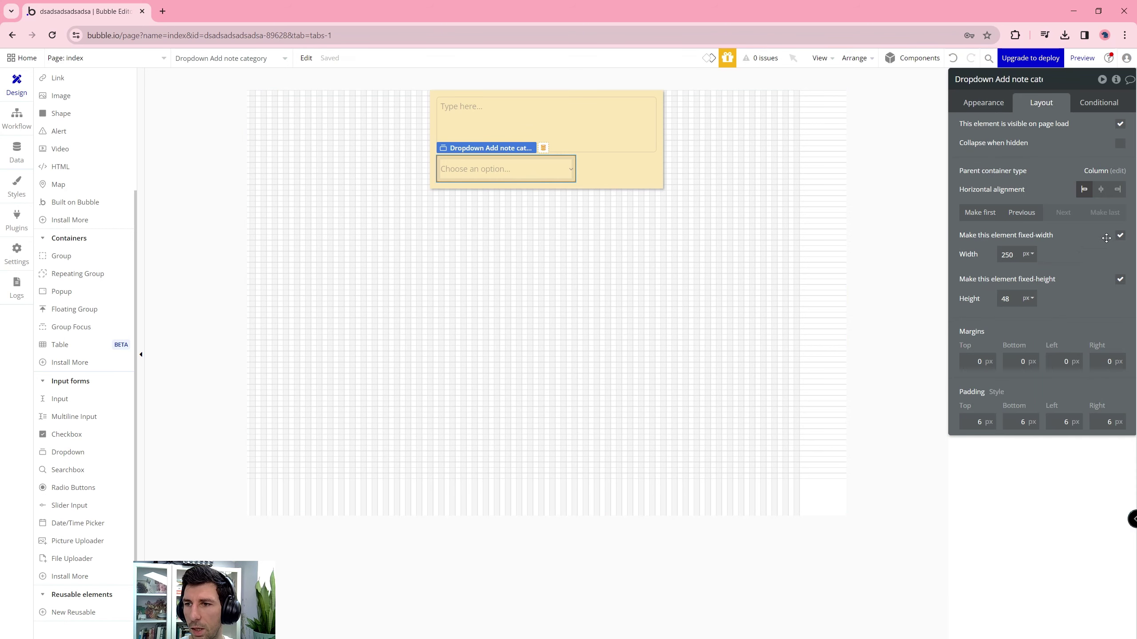
pyautogui.click(1119, 235)
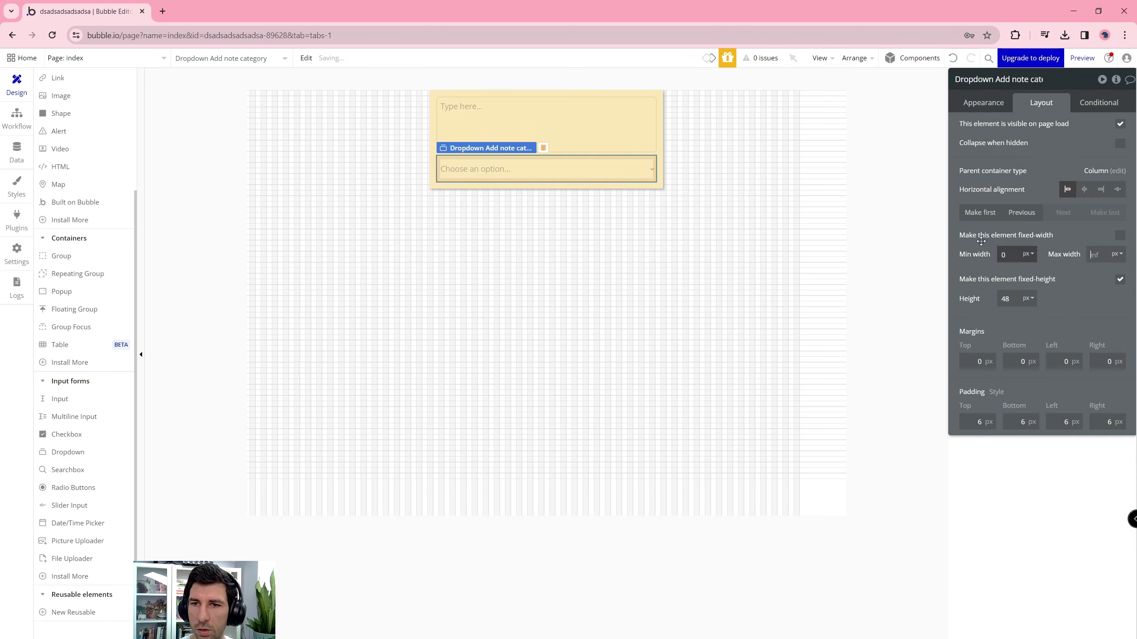
# Remove the fixed width of Group Add Note and set its minimum width to 300 px and maximum width to 600 px.
pyautogui.click(660, 173)
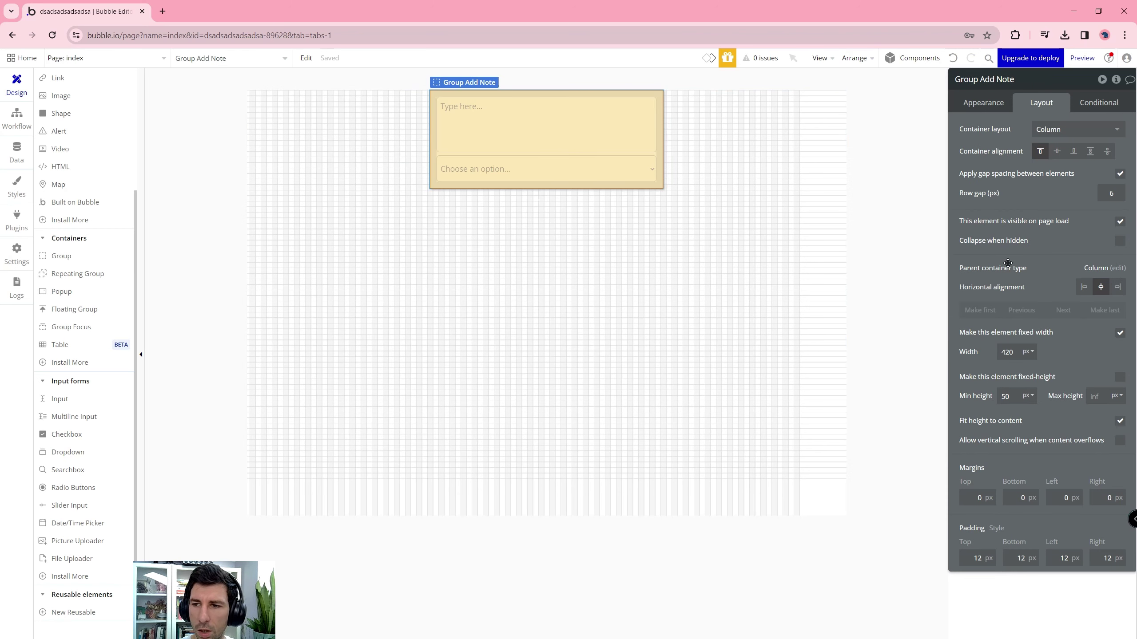
pyautogui.click(1119, 332)
pyautogui.write('6')
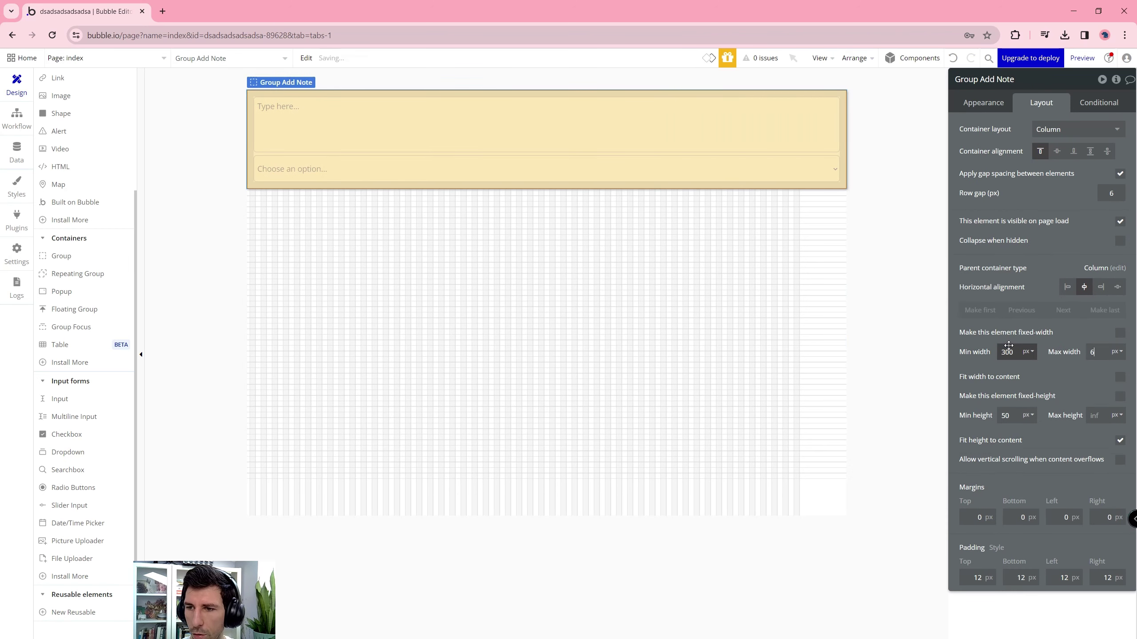
pyautogui.write('00')
# Duplicate the category dropdown within Group Add Note and rename the copy as Dropdown Add note subcategory.
pyautogui.click(419, 162)
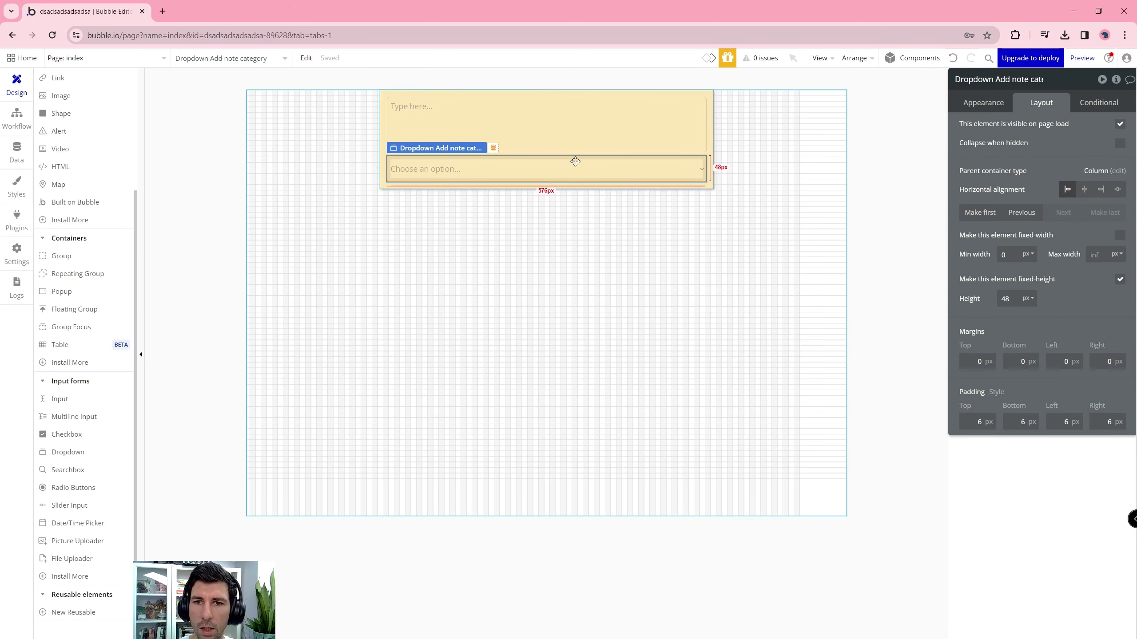
pyautogui.hotkey('ctrl', 'v')
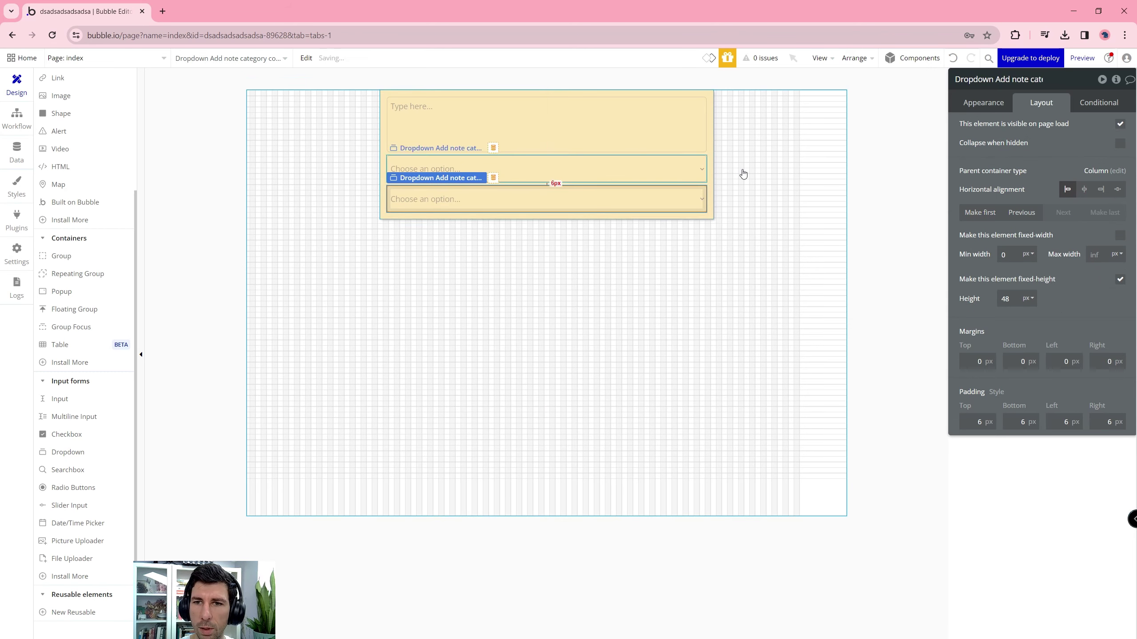
pyautogui.click(992, 109)
pyautogui.click(1019, 85)
pyautogui.press('BackSpace')
pyautogui.press('BackSpace')
pyautogui.press('BackSpace')
pyautogui.press('BackSpace')
pyautogui.press('BackSpace')
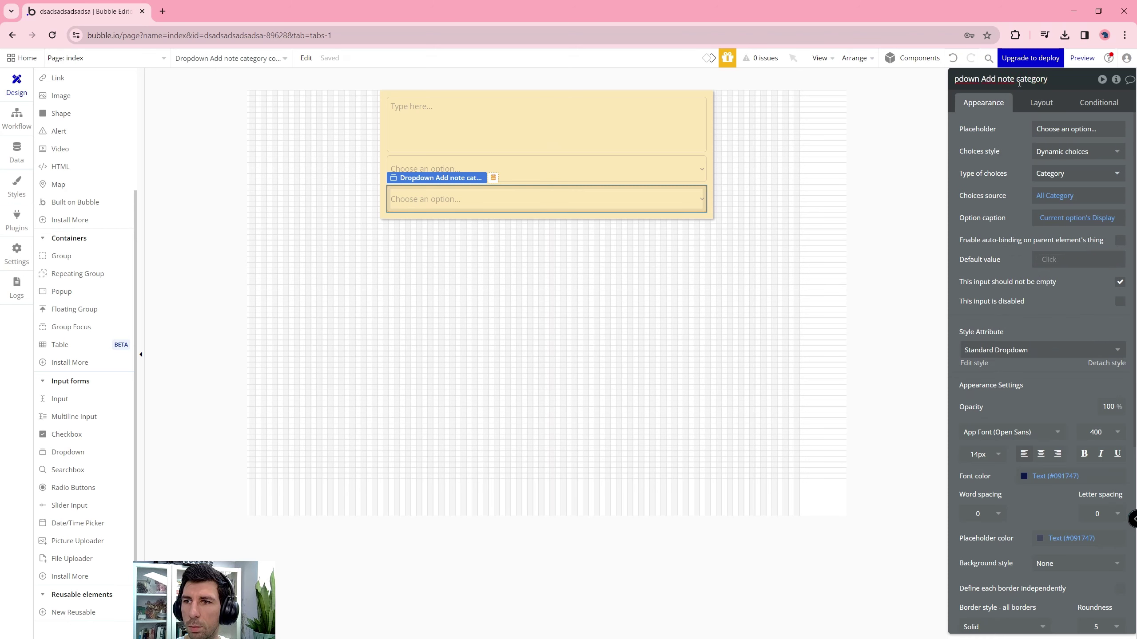
pyautogui.click(1019, 81)
pyautogui.write('sub')
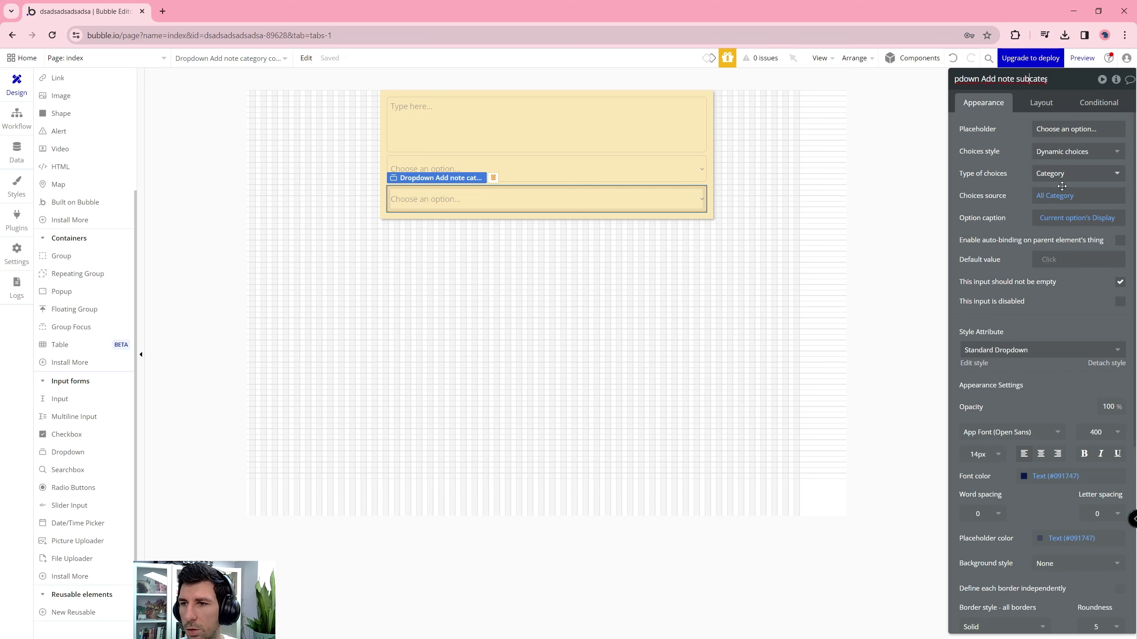
# Set the subcategory dropdown's type of choices to Subcategory and its choices source to All Subcategory.
pyautogui.click(1062, 183)
pyautogui.click(1061, 218)
pyautogui.click(1083, 197)
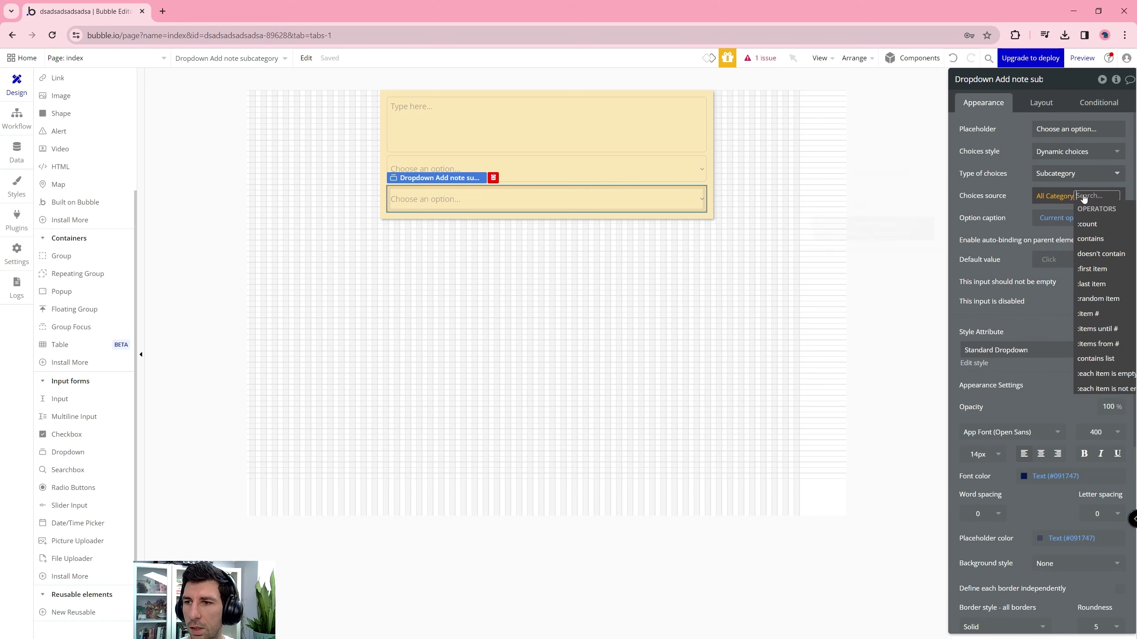
pyautogui.click(1062, 202)
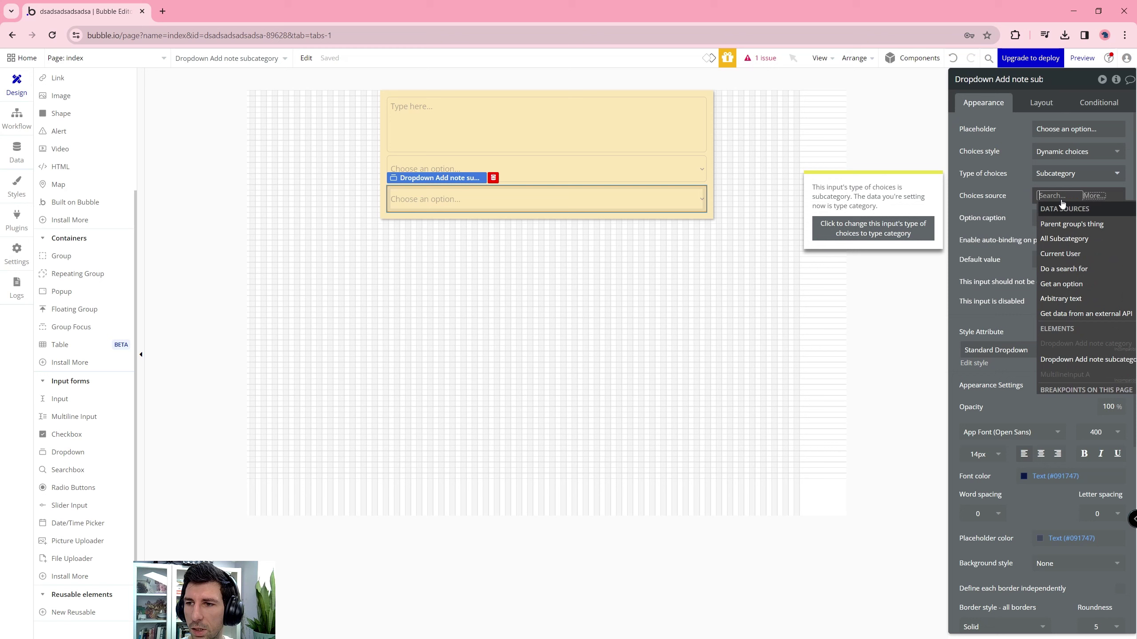
pyautogui.click(1064, 238)
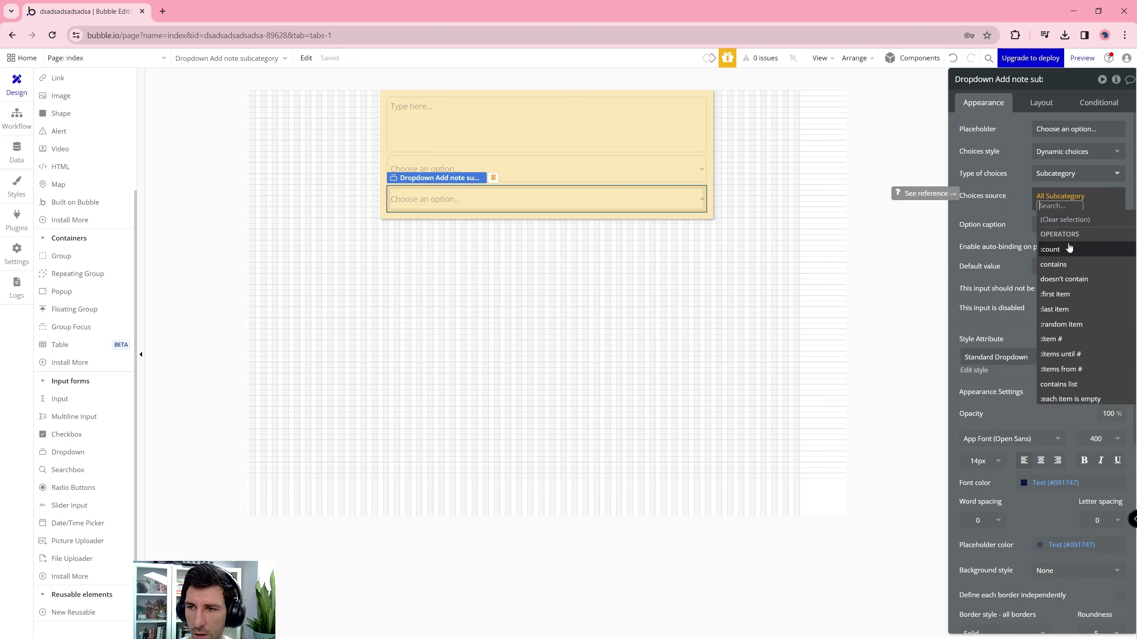
# Filter the subcategory dropdown's choices with the constraint This Subcategory's Category is Dropdown Add note category's value.
pyautogui.write('fil')
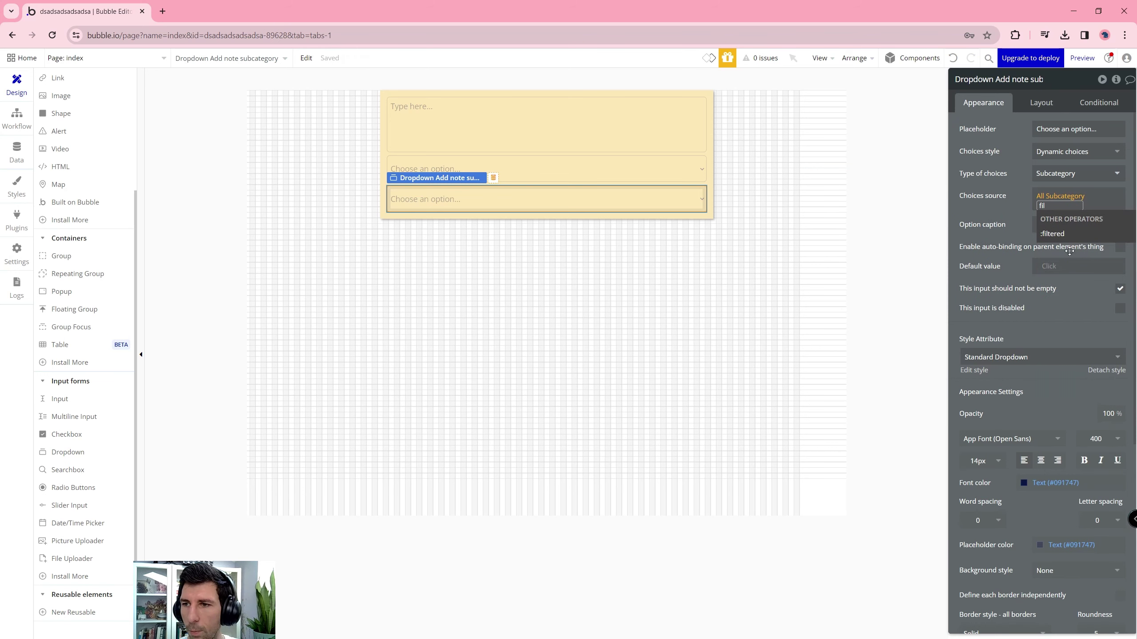
pyautogui.click(1059, 234)
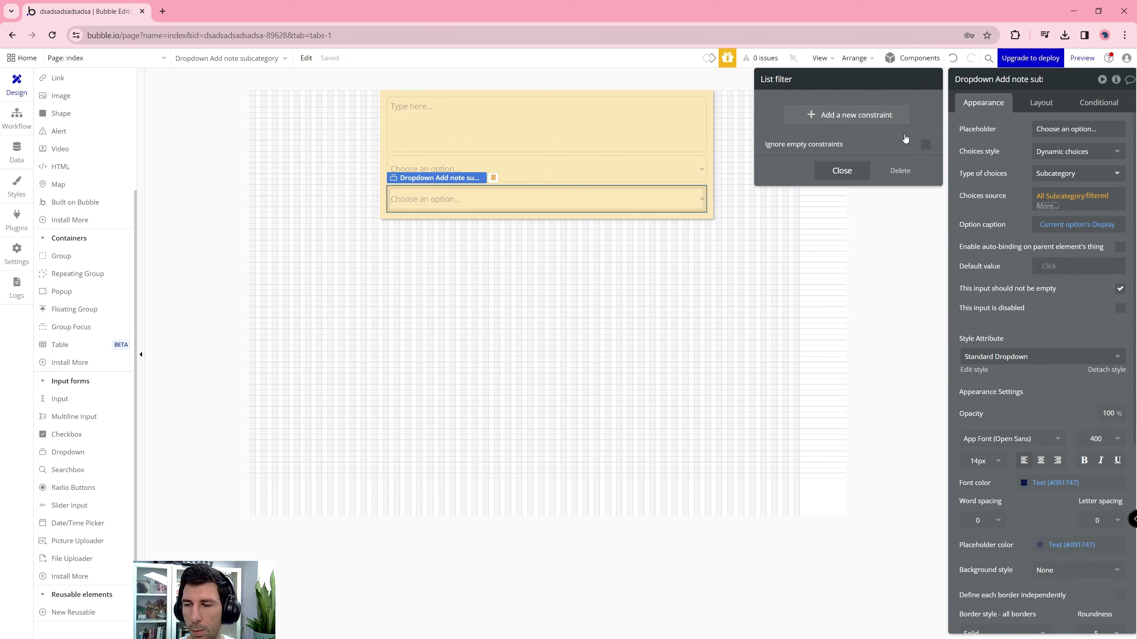
pyautogui.click(878, 115)
pyautogui.click(811, 110)
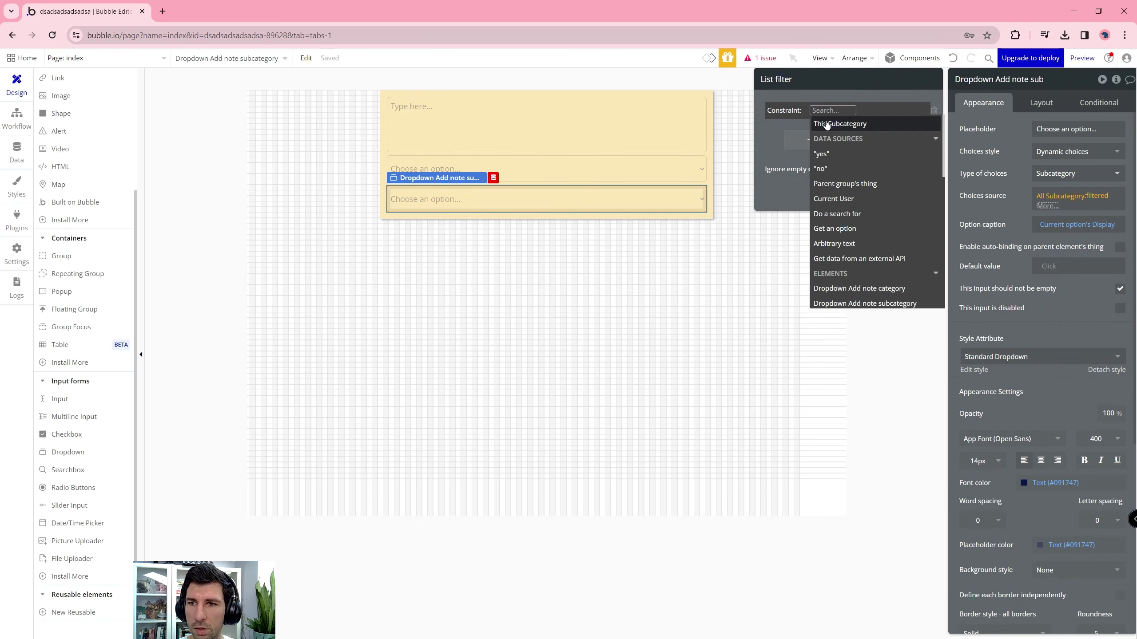
pyautogui.click(840, 123)
pyautogui.click(888, 154)
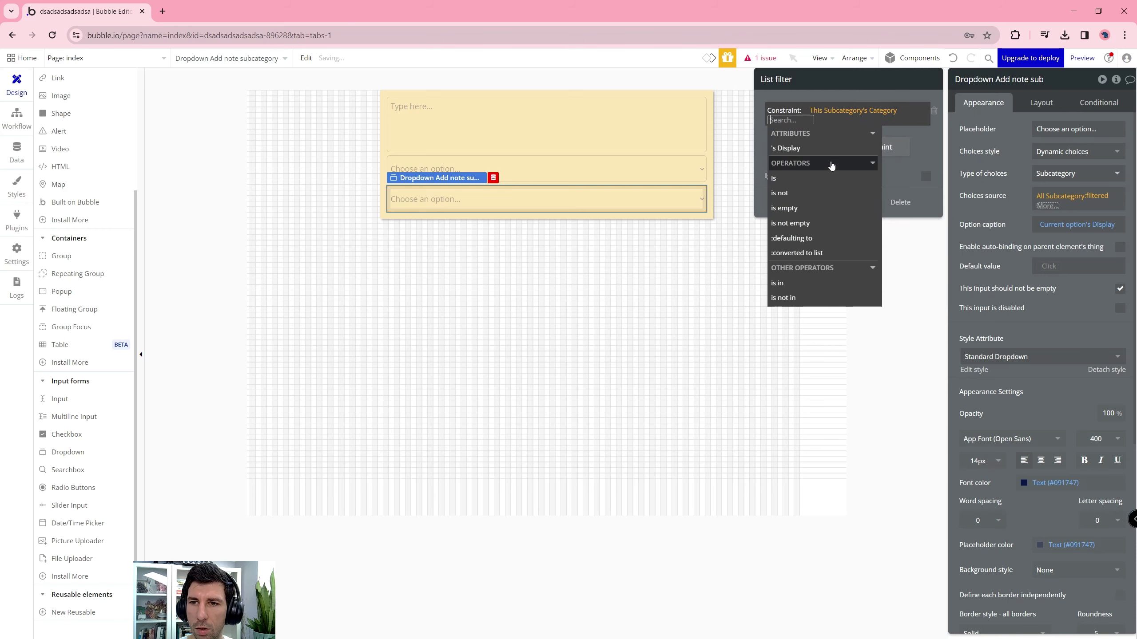
pyautogui.click(819, 178)
pyautogui.write('dro')
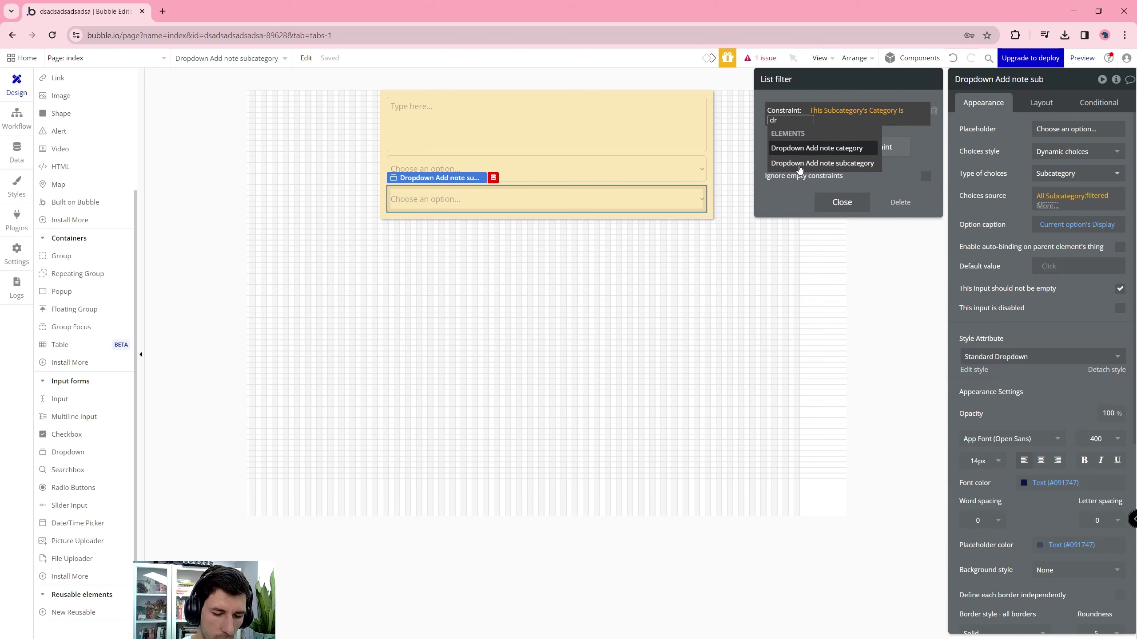
pyautogui.click(811, 150)
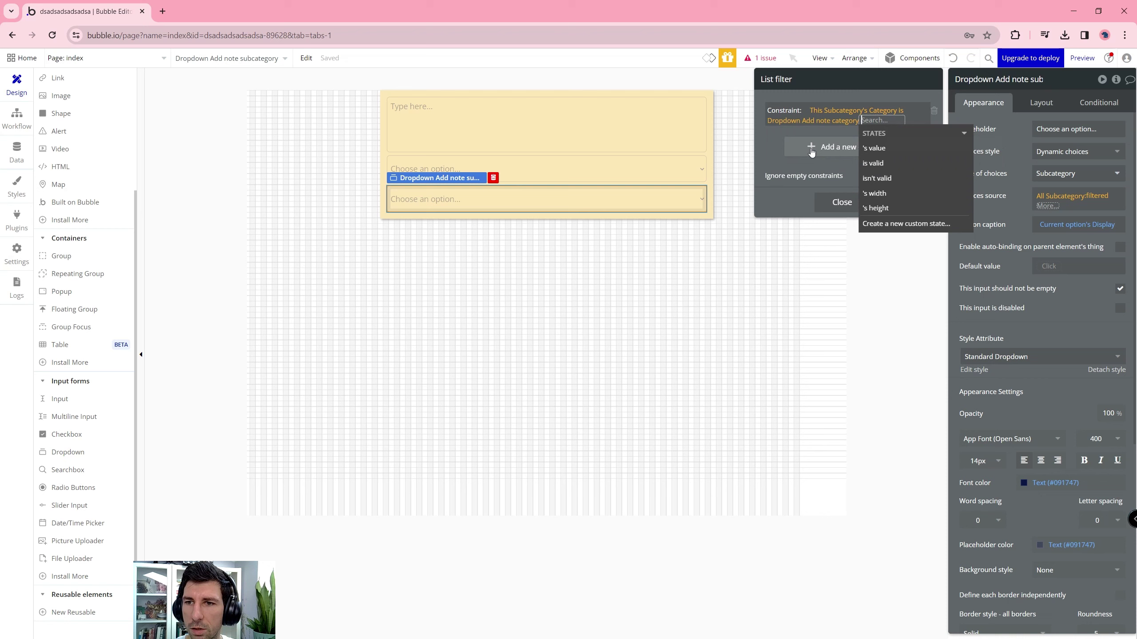
pyautogui.click(872, 149)
pyautogui.click(935, 230)
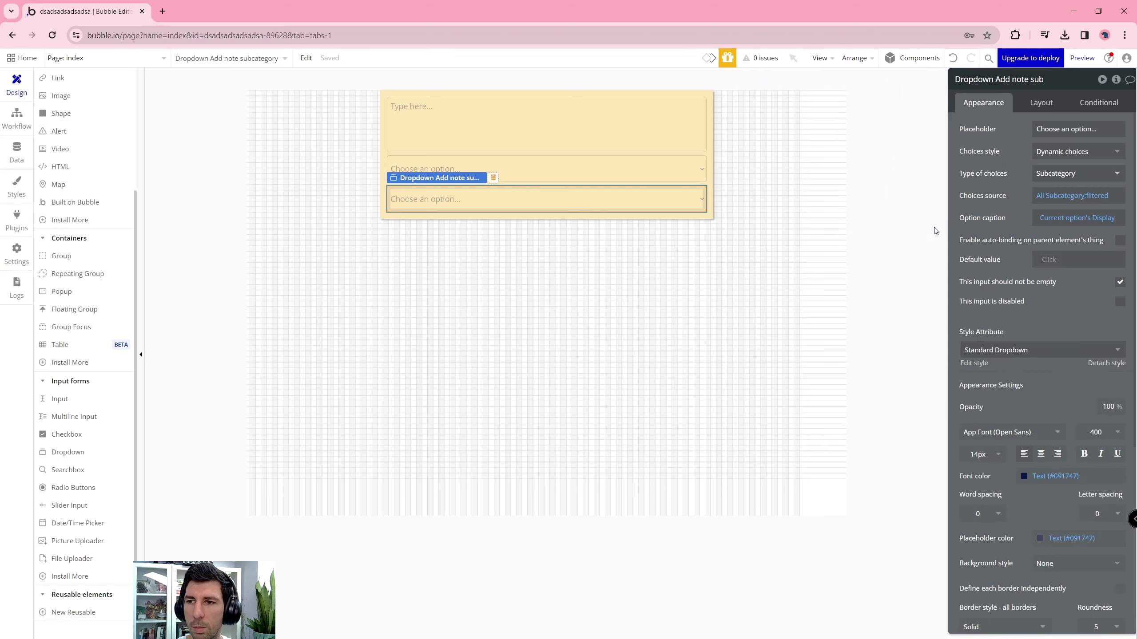
# Group the category and subcategory dropdowns together in a row container within the add-note form.
pyautogui.click(520, 300)
pyautogui.click(551, 170)
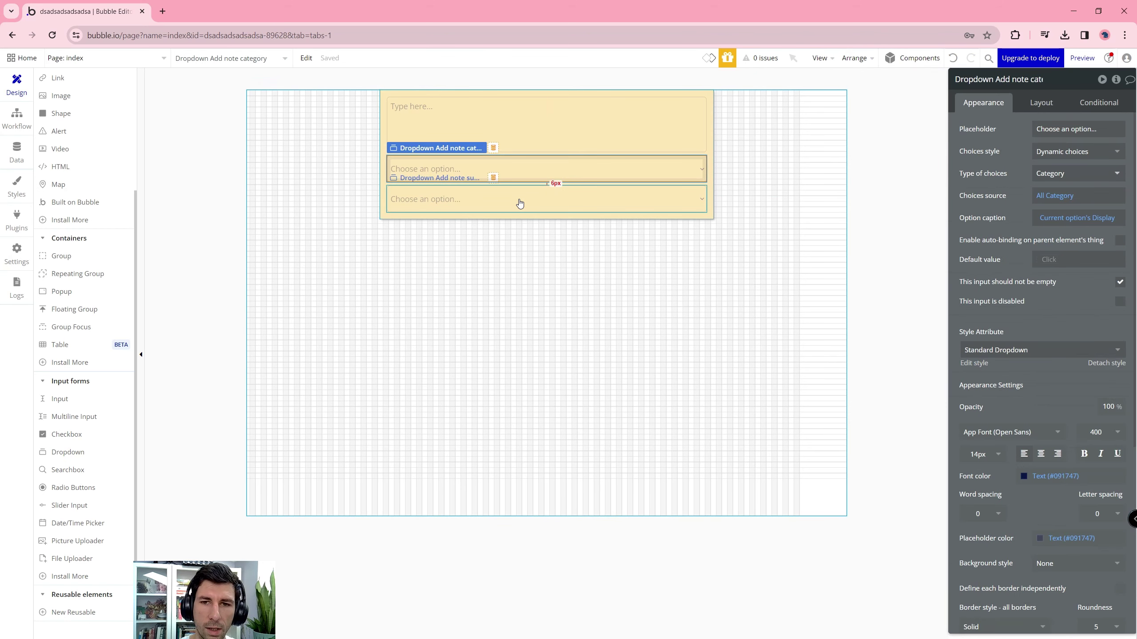
pyautogui.keyDown('shift'); pyautogui.click(521, 178); pyautogui.keyUp('shift')
pyautogui.rightClick(525, 166)
pyautogui.moveTo(582, 219)
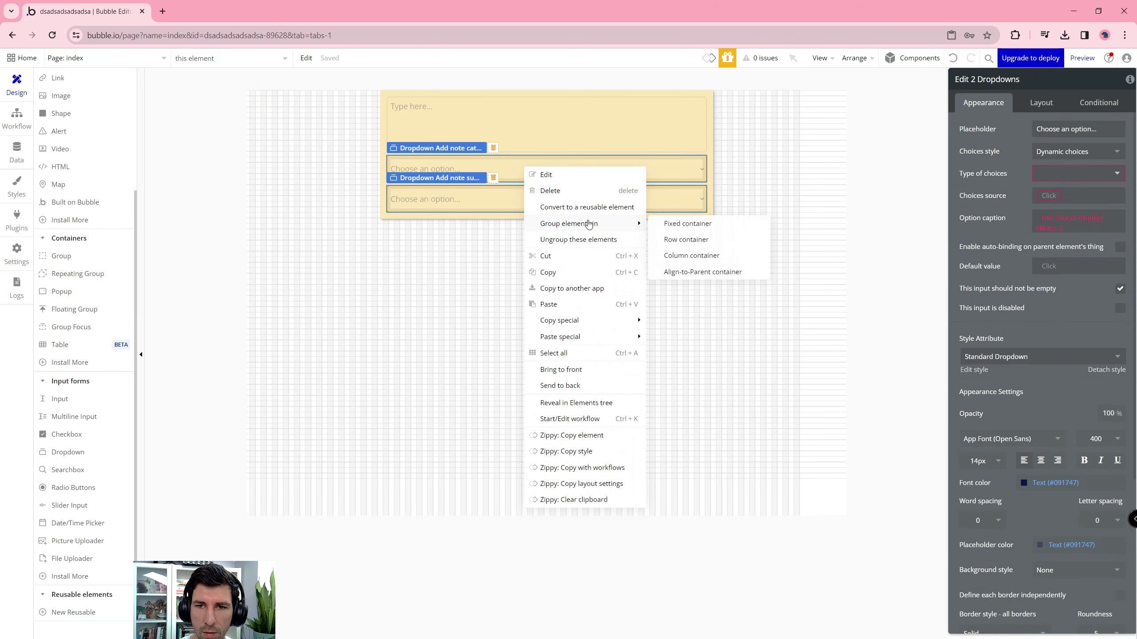
pyautogui.click(699, 241)
pyautogui.click(632, 216)
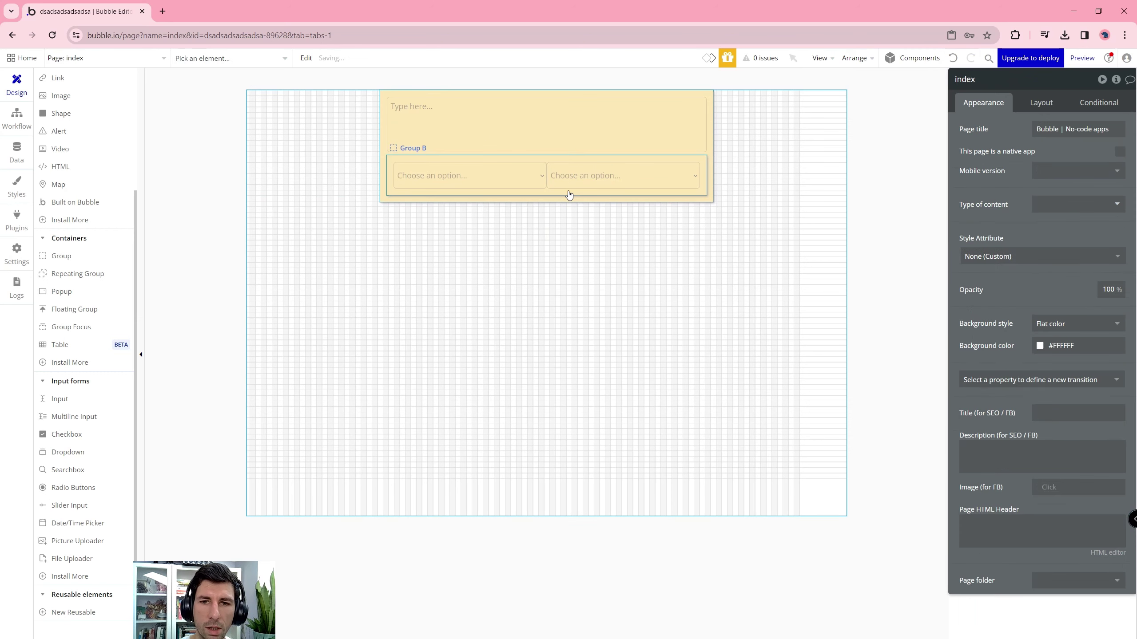
# Apply gap spacing between the elements of the row group that holds the two dropdowns.
pyautogui.click(558, 161)
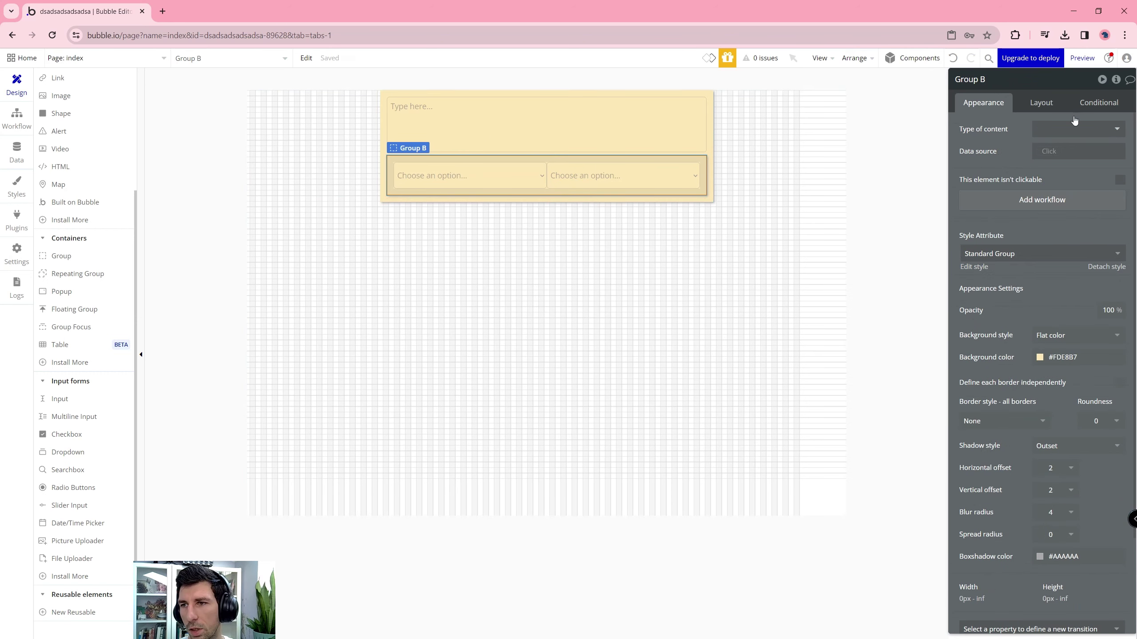
pyautogui.click(1041, 102)
pyautogui.click(1119, 174)
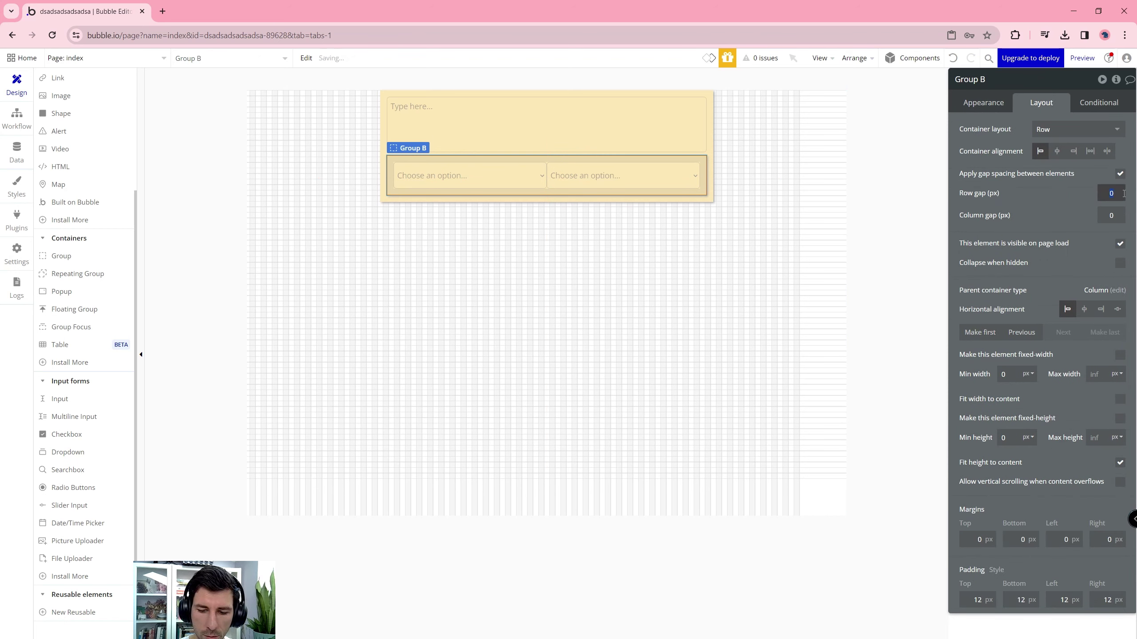
pyautogui.click(518, 457)
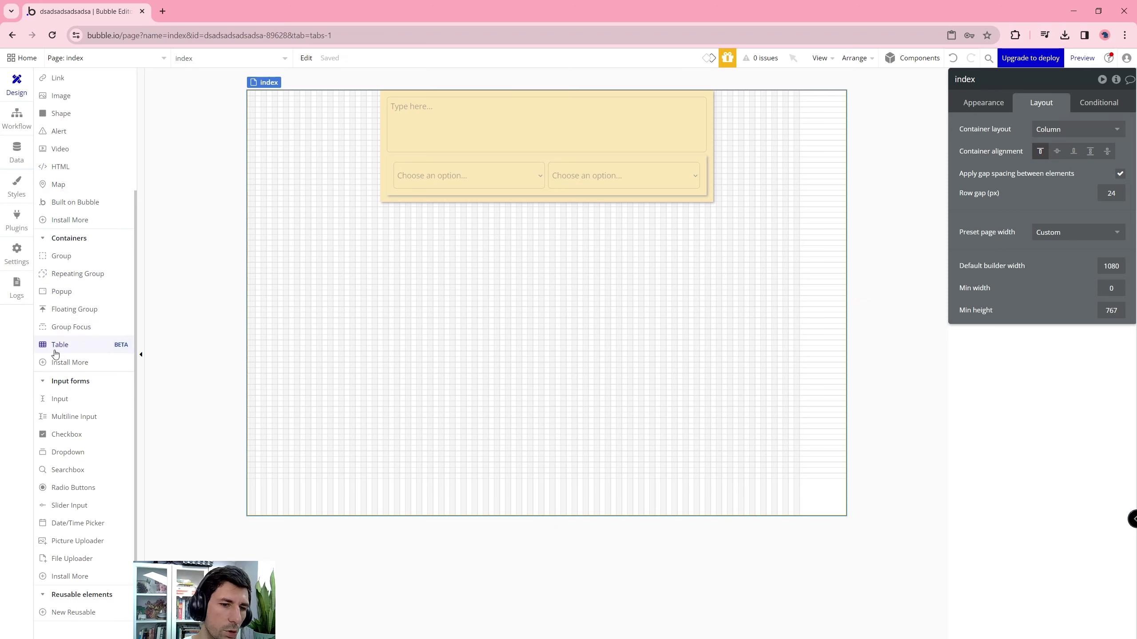
# Add a button labelled Save below the two dropdowns in Group Add Note and remove its fixed width.
pyautogui.scroll(1, 53, 243)
pyautogui.scroll(4, 58, 224)
pyautogui.moveTo(69, 216); pyautogui.dragTo(438, 199)
pyautogui.write('Sa')
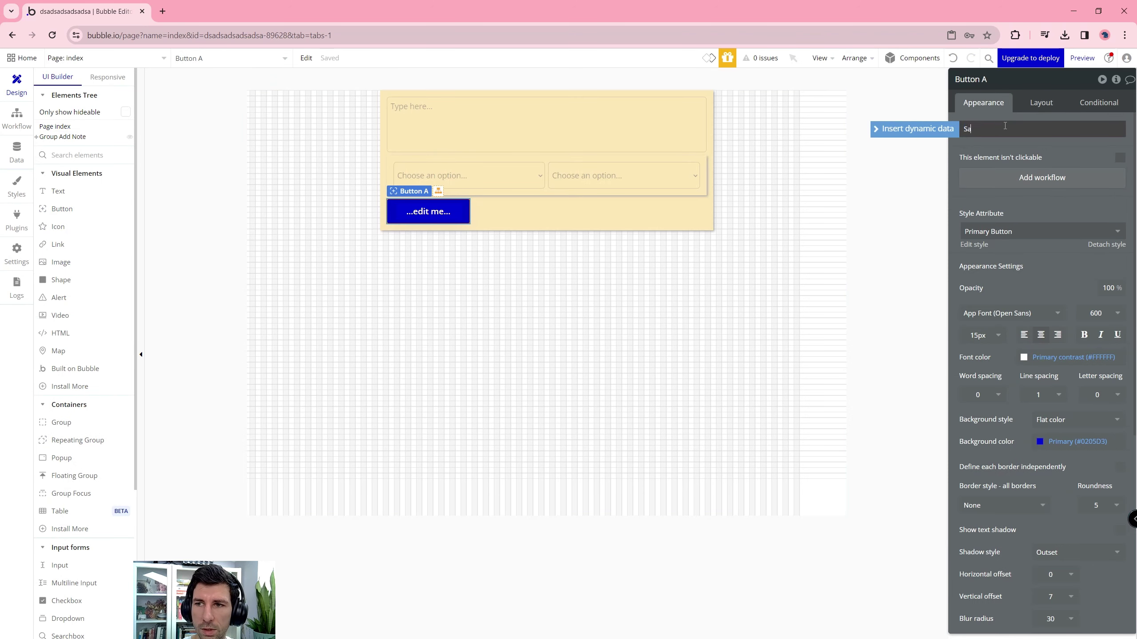
pyautogui.write('ve')
pyautogui.click(1040, 103)
pyautogui.click(1120, 240)
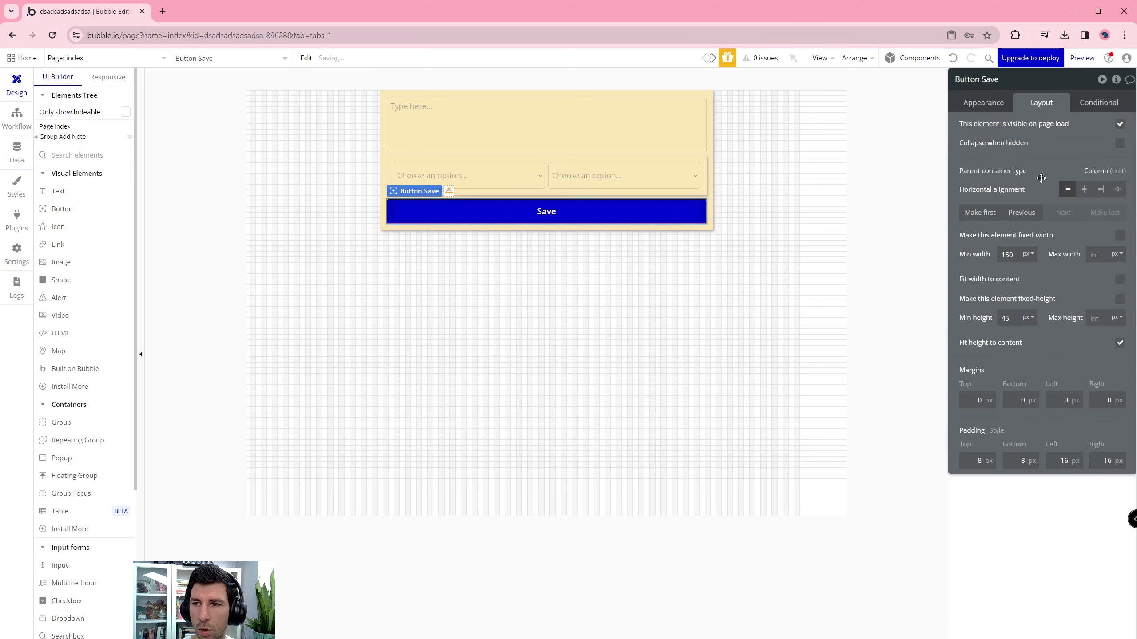